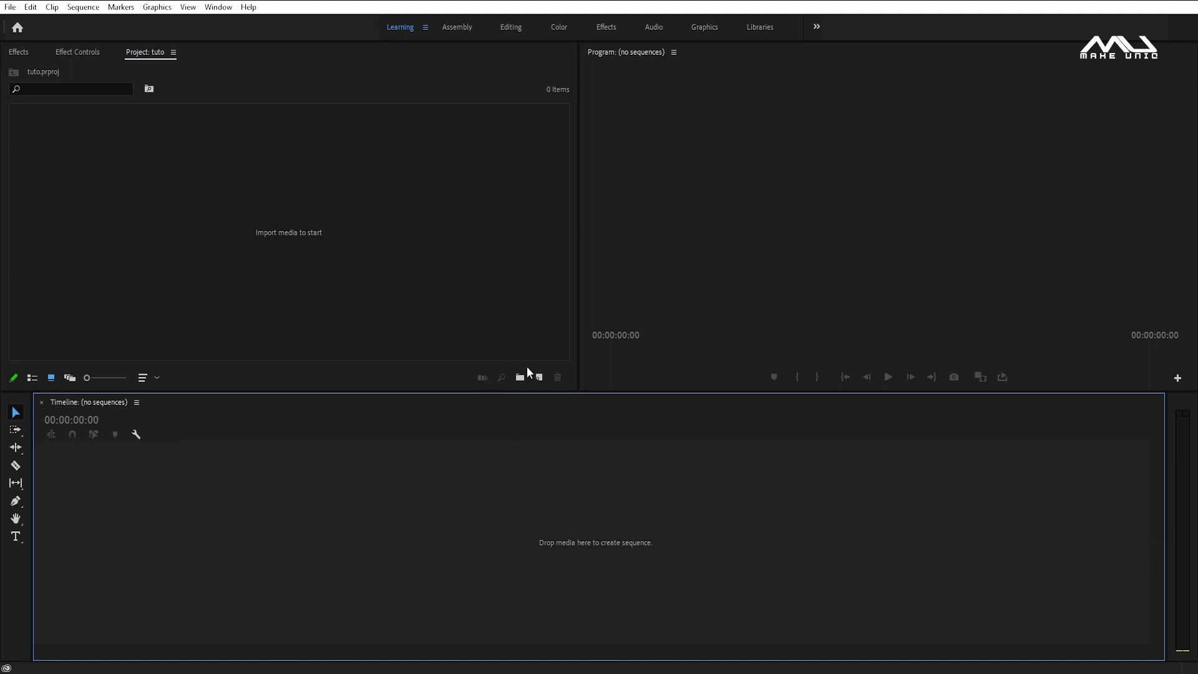
Start a new sequence using Custom editing mode with a 60 fps timebase
{"action": "left_click", "coordinate": [539, 379]}
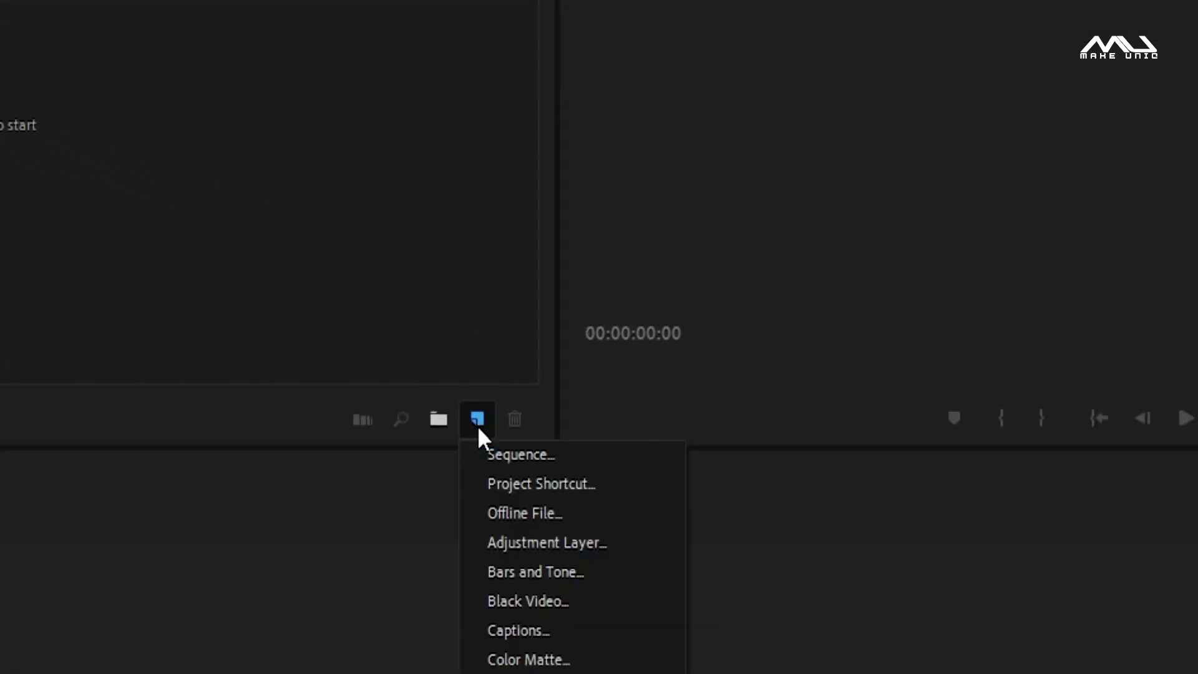
{"action": "left_click", "coordinate": [495, 457]}
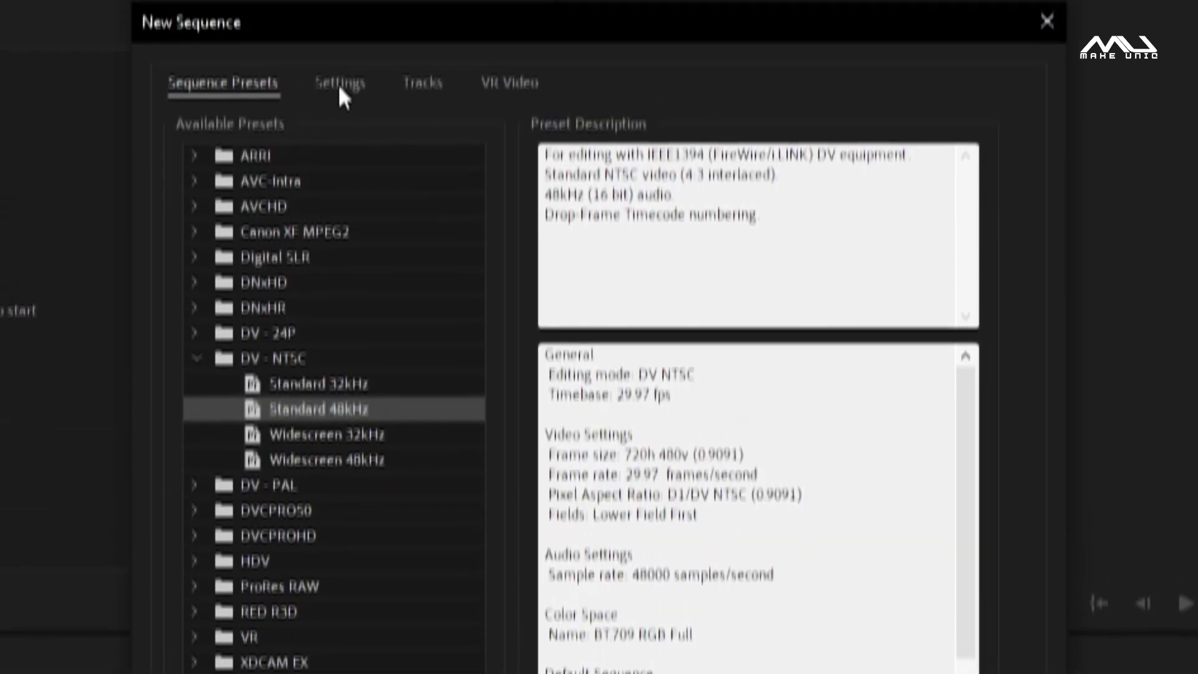
{"action": "left_click", "coordinate": [338, 85]}
{"action": "left_click", "coordinate": [549, 156]}
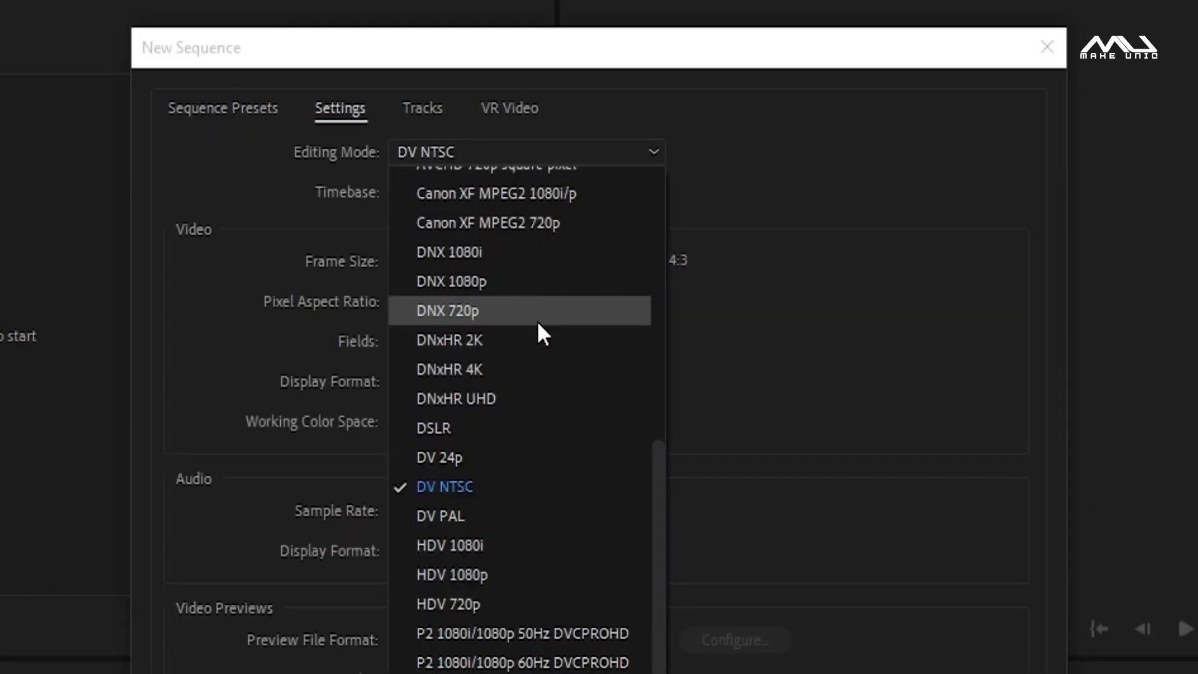
{"action": "scroll", "coordinate": [537, 300], "scroll_direction": "up", "scroll_amount": 5}
{"action": "left_click", "coordinate": [440, 179]}
{"action": "left_click", "coordinate": [420, 194]}
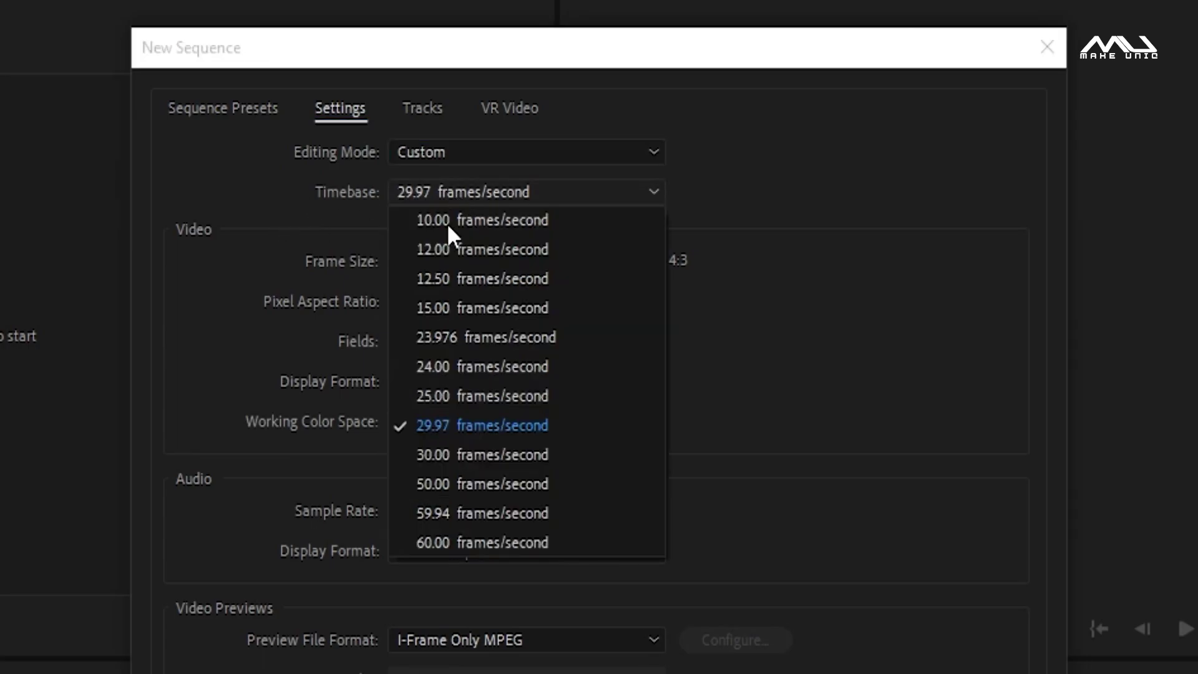
{"action": "left_click", "coordinate": [461, 543]}
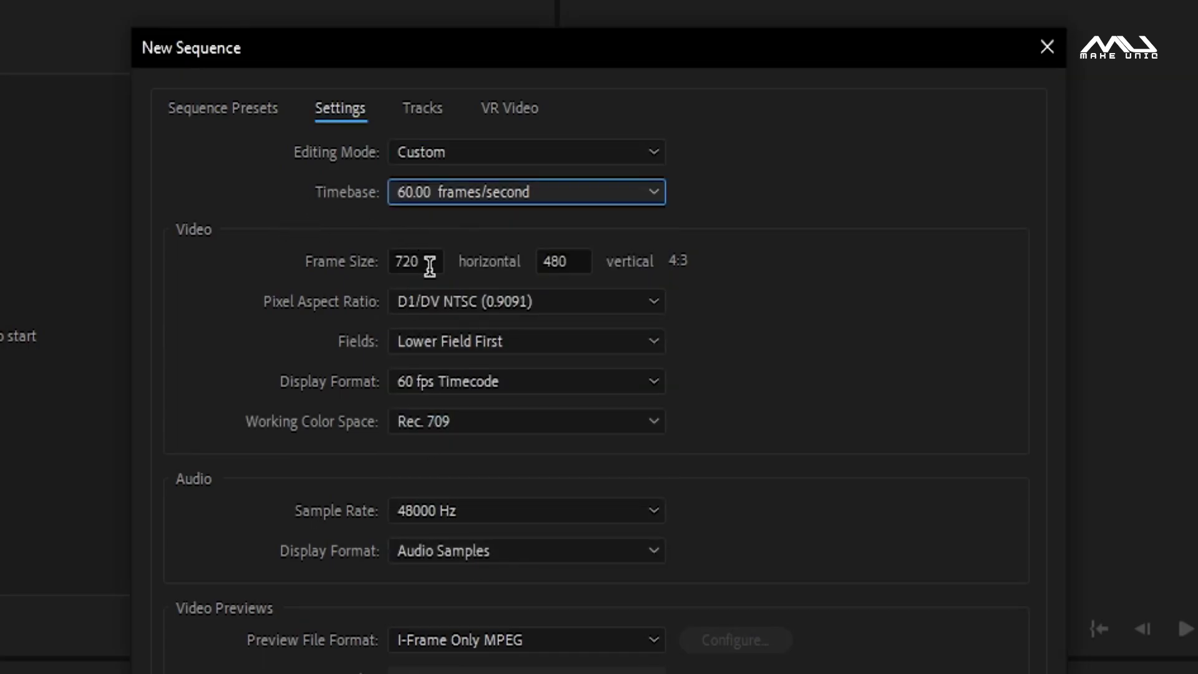
Set the frame size to 2160×3840 and create the sequence
{"action": "left_click_drag", "start_coordinate": [427, 262], "coordinate": [339, 256]}
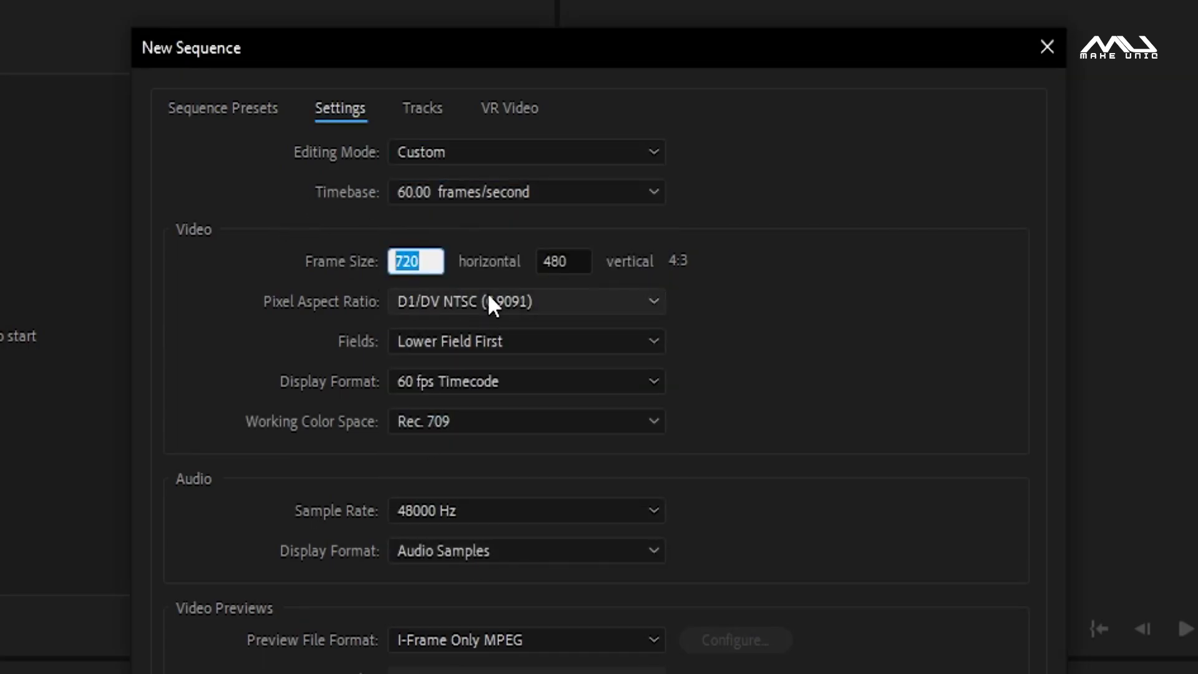
{"action": "type", "text": "2160"}
{"action": "left_click", "coordinate": [555, 262]}
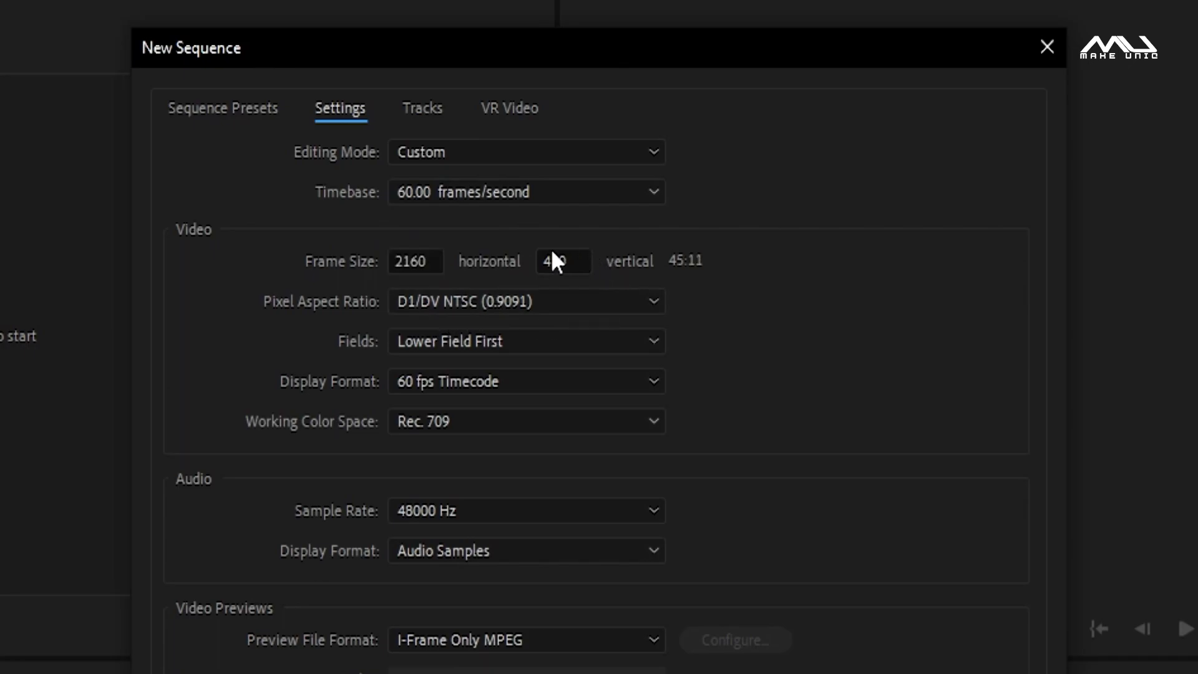
{"action": "double_click", "coordinate": [577, 259]}
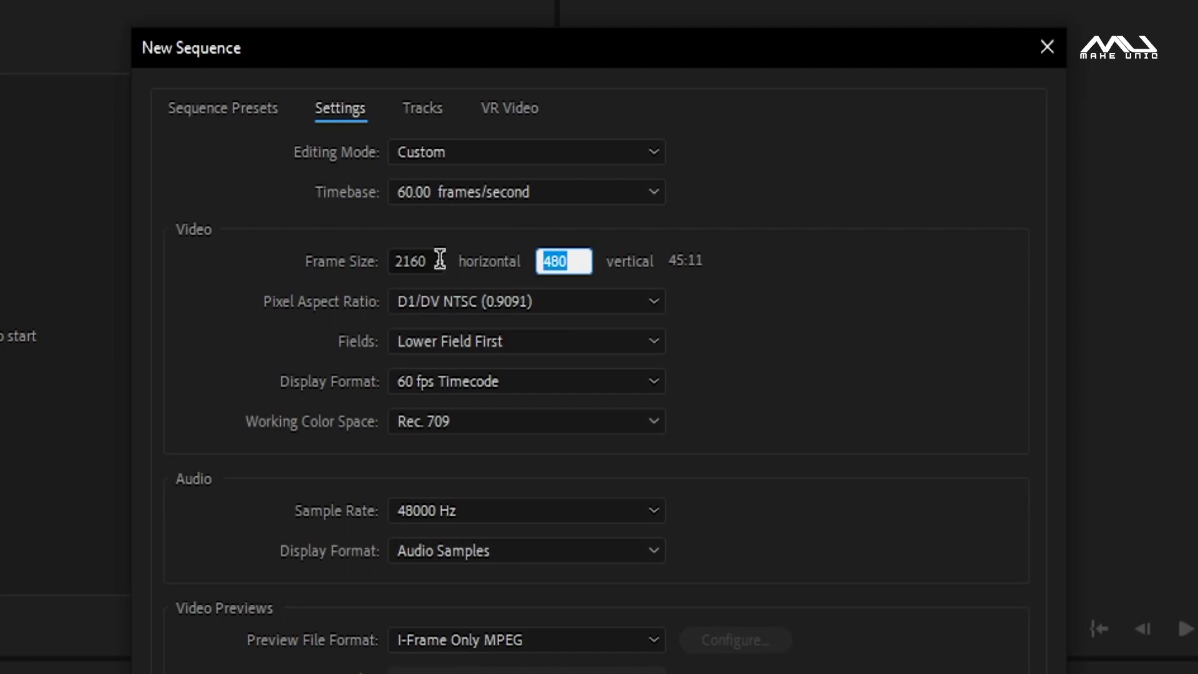
{"action": "type", "text": "3840"}
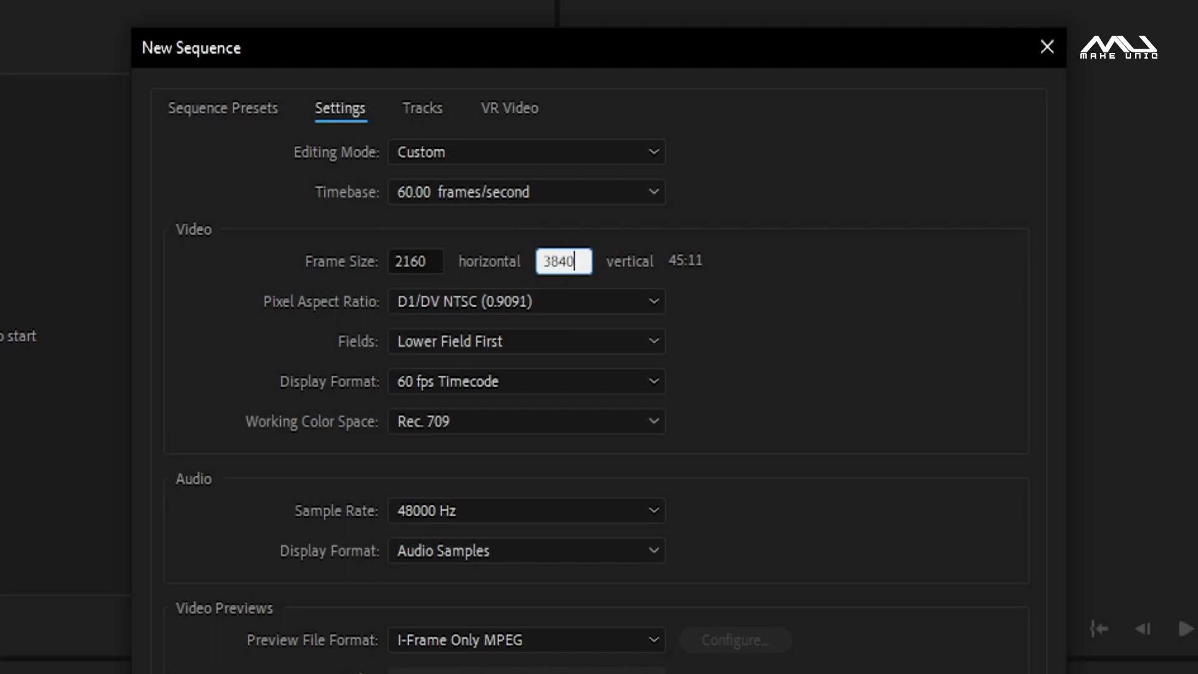
{"action": "key", "text": "Tab"}
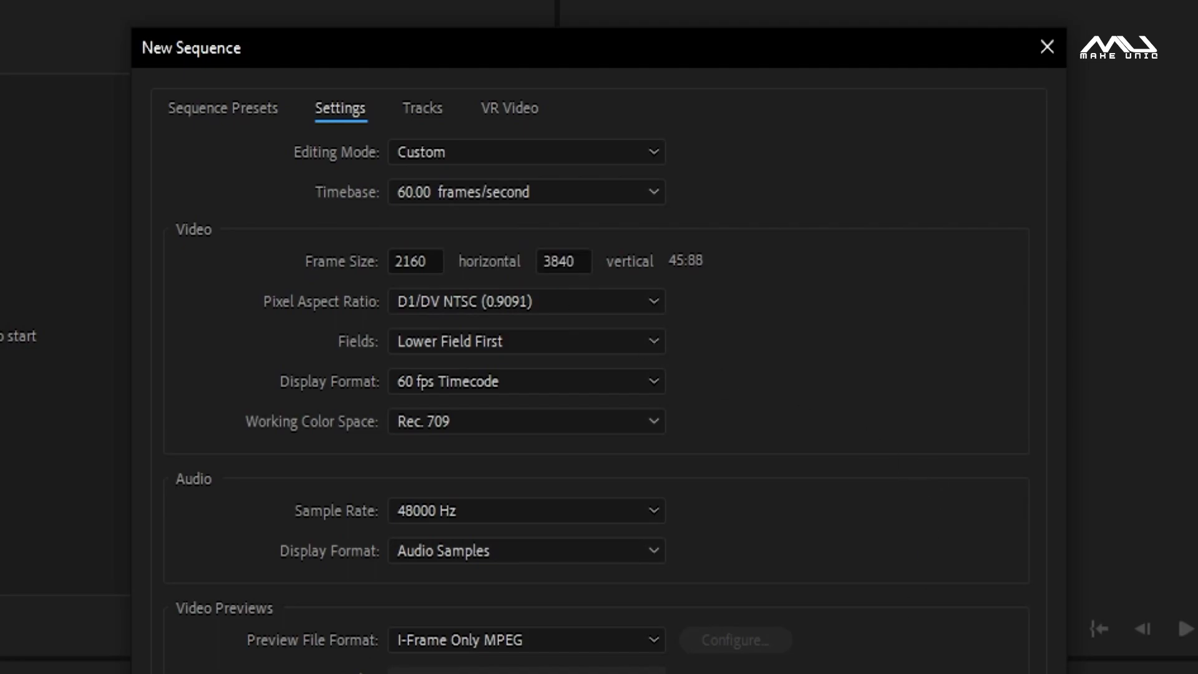
{"action": "left_click", "coordinate": [705, 559]}
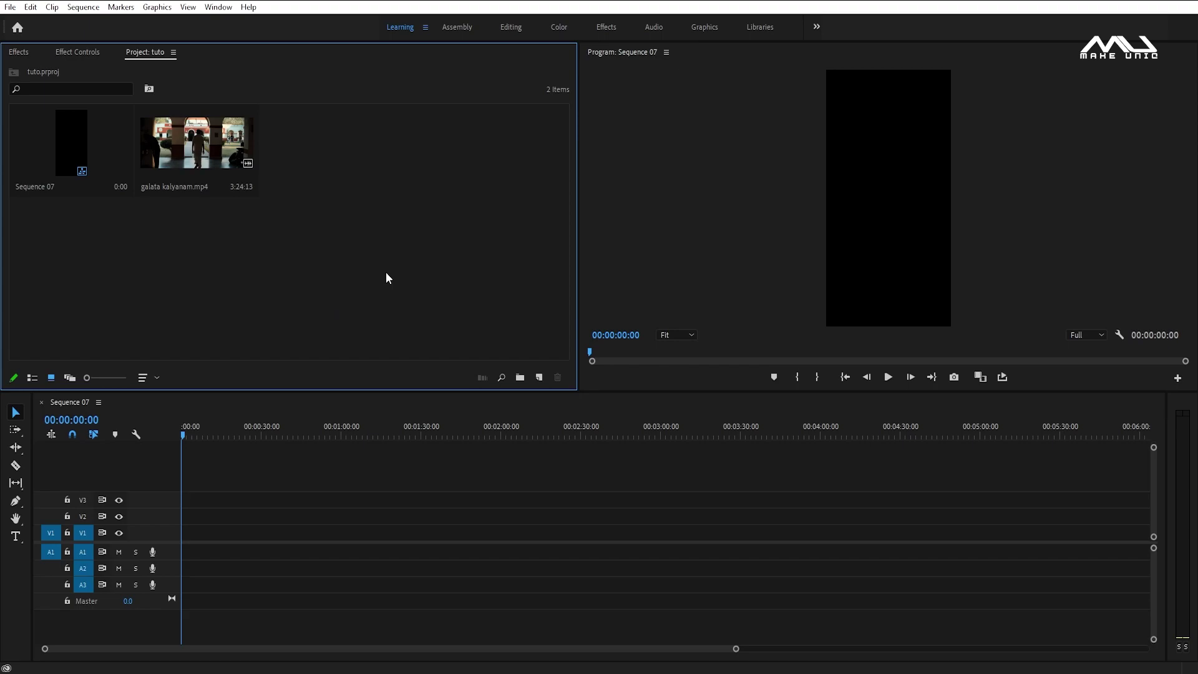
Drop galata kalyanam.mp4 onto the timeline and keep the existing vertical sequence settings
{"action": "left_click_drag", "start_coordinate": [186, 143], "coordinate": [181, 533]}
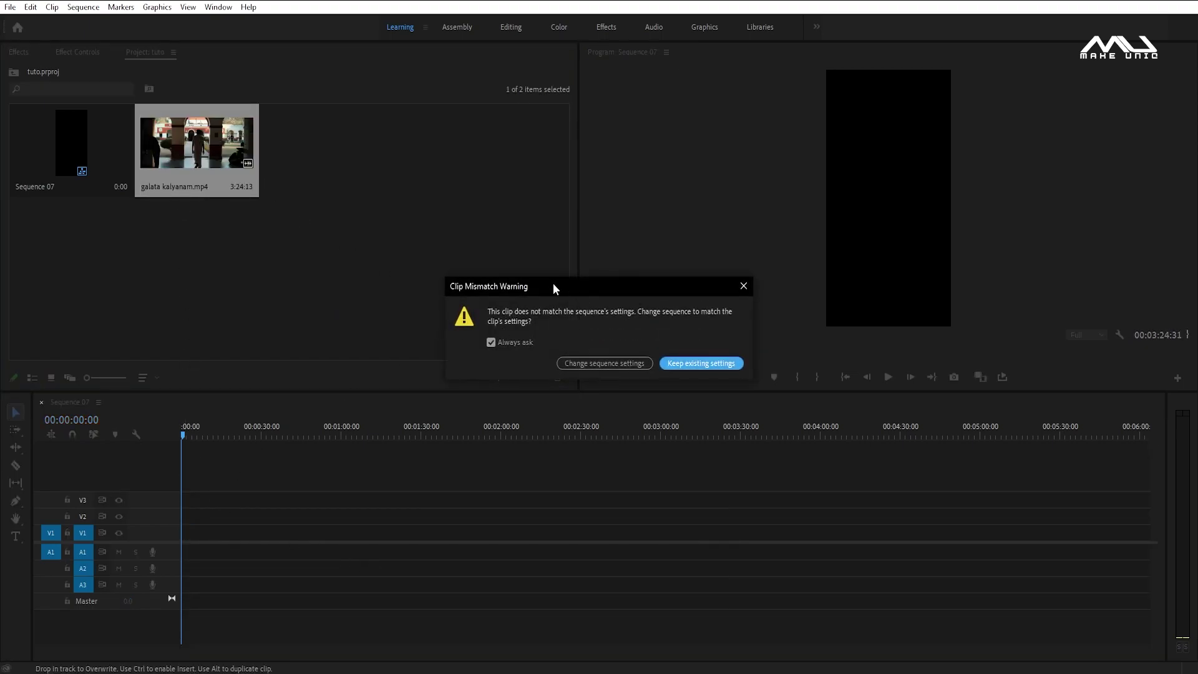
{"action": "left_click", "coordinate": [691, 364]}
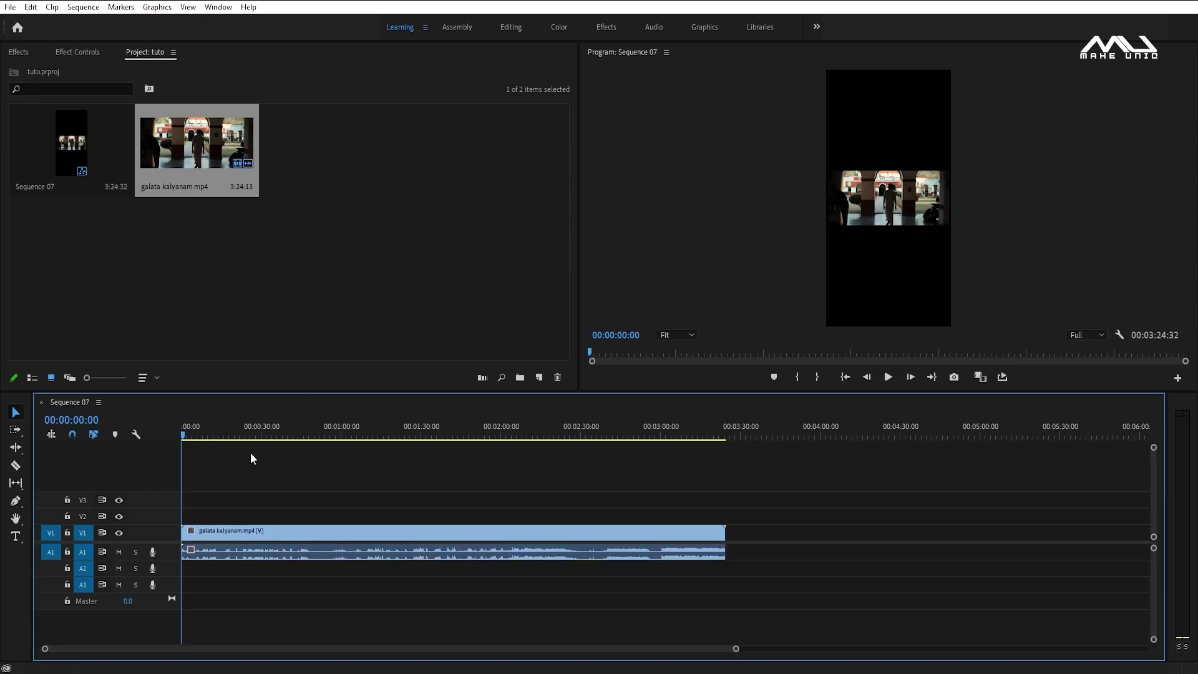
Cut the clip at 00:00:29:00 and delete the part after the cut
{"action": "left_click", "coordinate": [257, 436]}
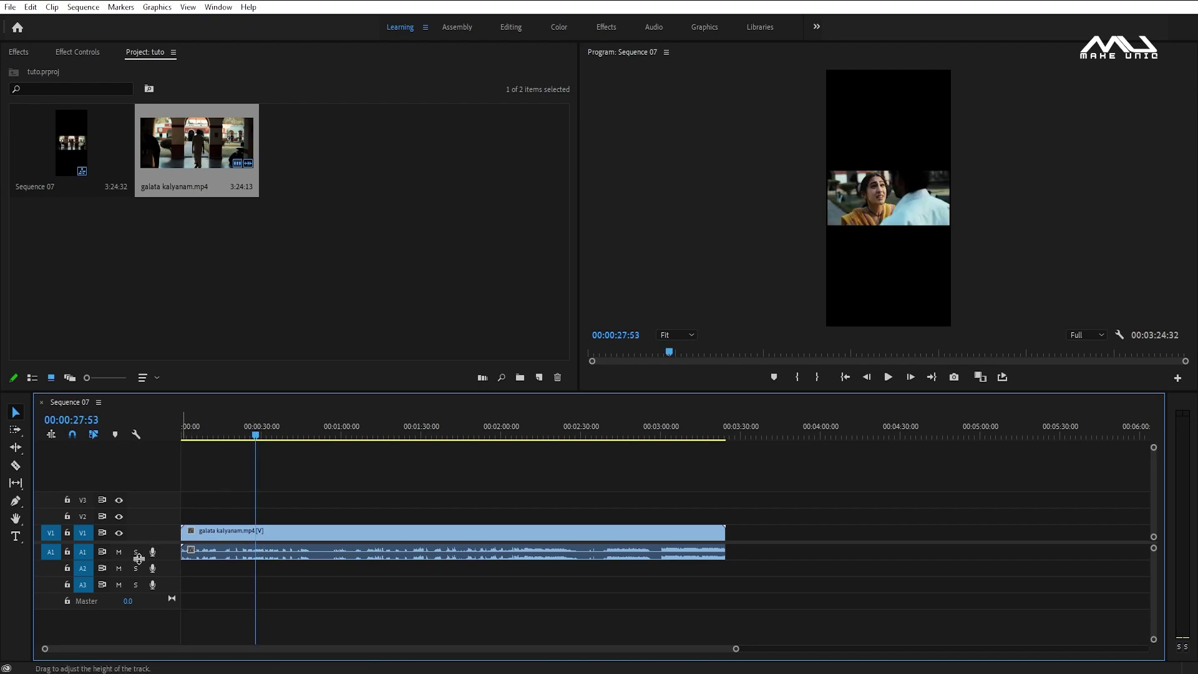
{"action": "left_click_drag", "start_coordinate": [257, 432], "coordinate": [260, 432]}
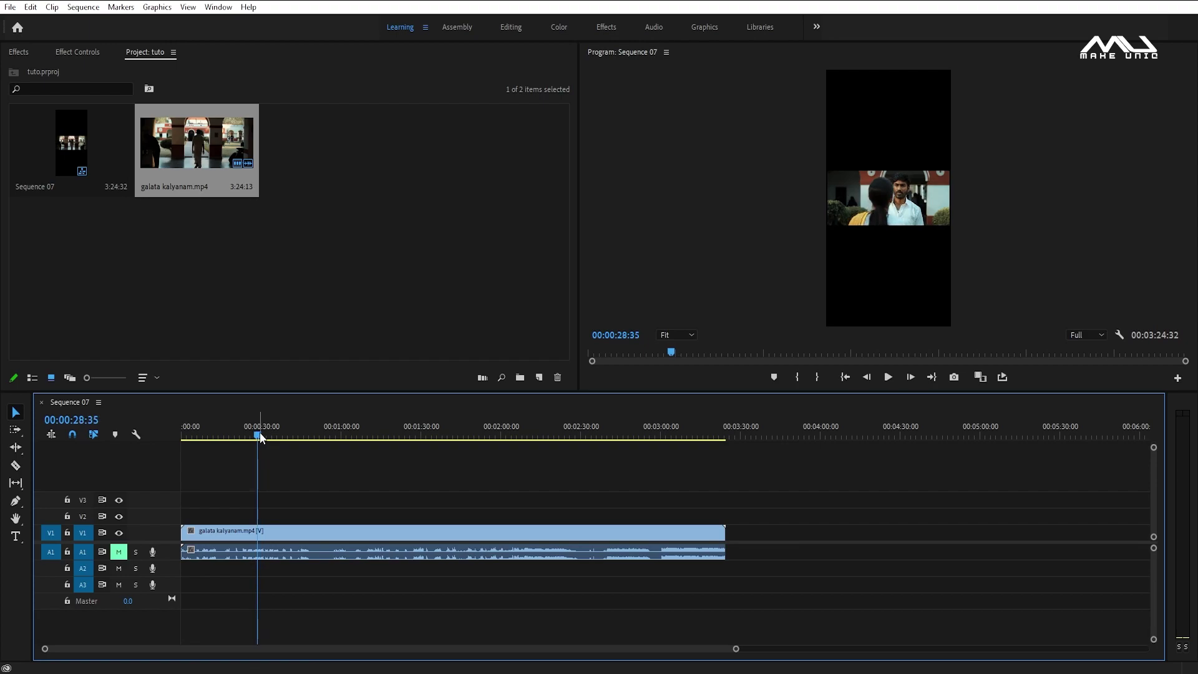
{"action": "key", "text": "Right"}
{"action": "key", "text": "Right"}
{"action": "key", "text": "Right"}
{"action": "key", "text": "Right"}
{"action": "key", "text": "Right"}
{"action": "key", "text": "Right"}
{"action": "key", "text": "Right"}
{"action": "key", "text": "Right"}
{"action": "key", "text": "Right"}
{"action": "key", "text": "Right"}
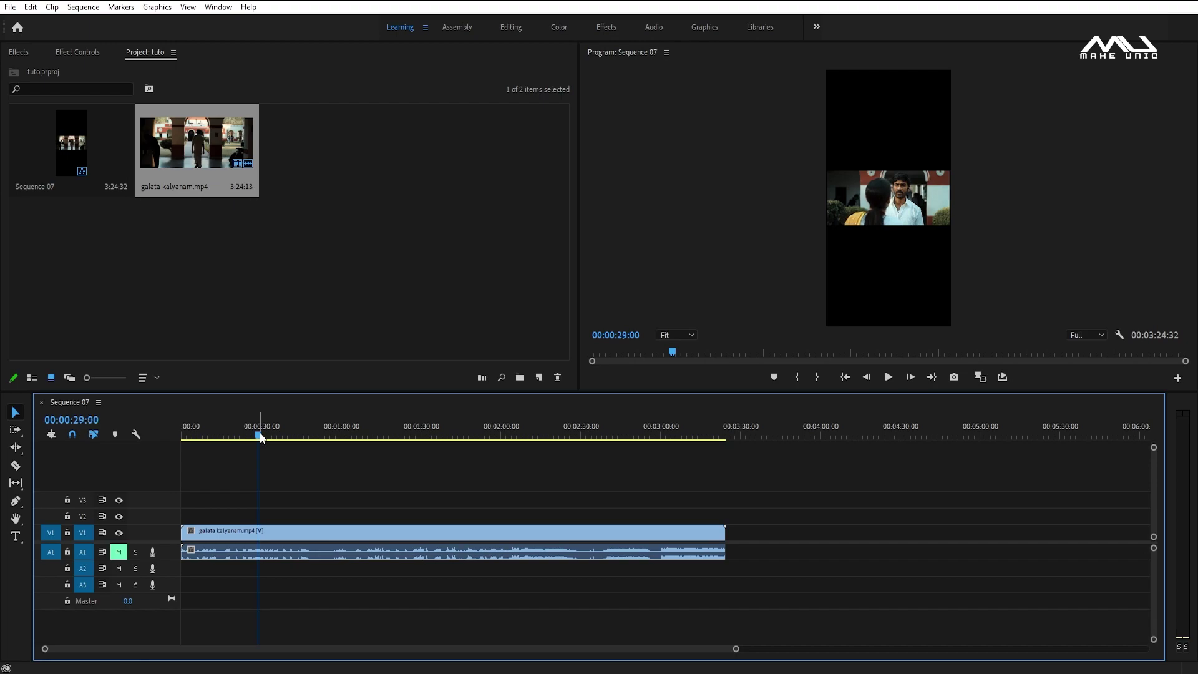
{"action": "key", "text": "c"}
{"action": "left_click", "coordinate": [258, 561]}
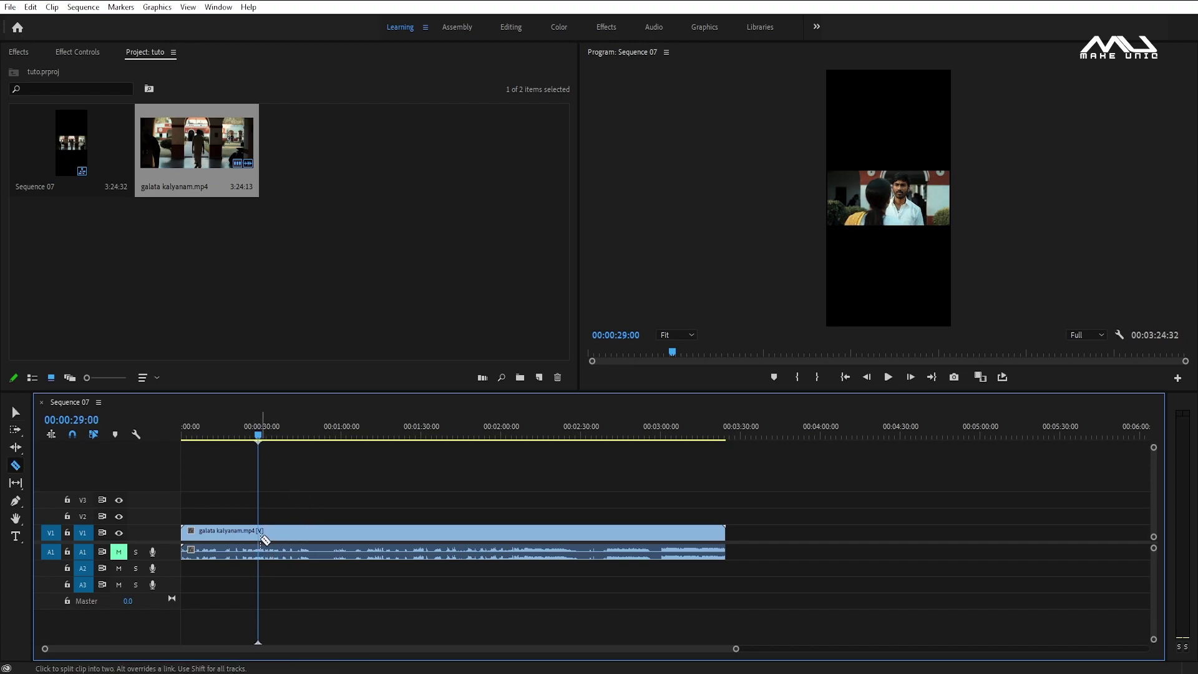
{"action": "key", "text": "v"}
{"action": "left_click", "coordinate": [294, 531]}
{"action": "key", "text": "Delete"}
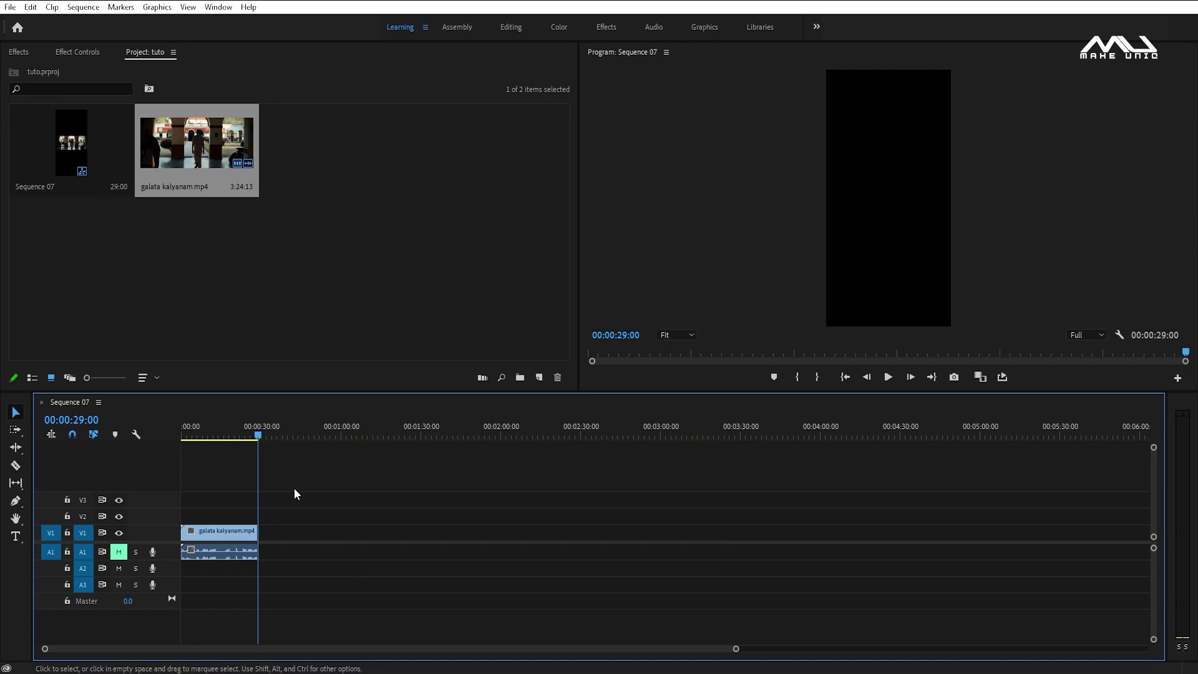
Select the remaining 29-second clip and show its Effect Controls
{"action": "left_click", "coordinate": [209, 429]}
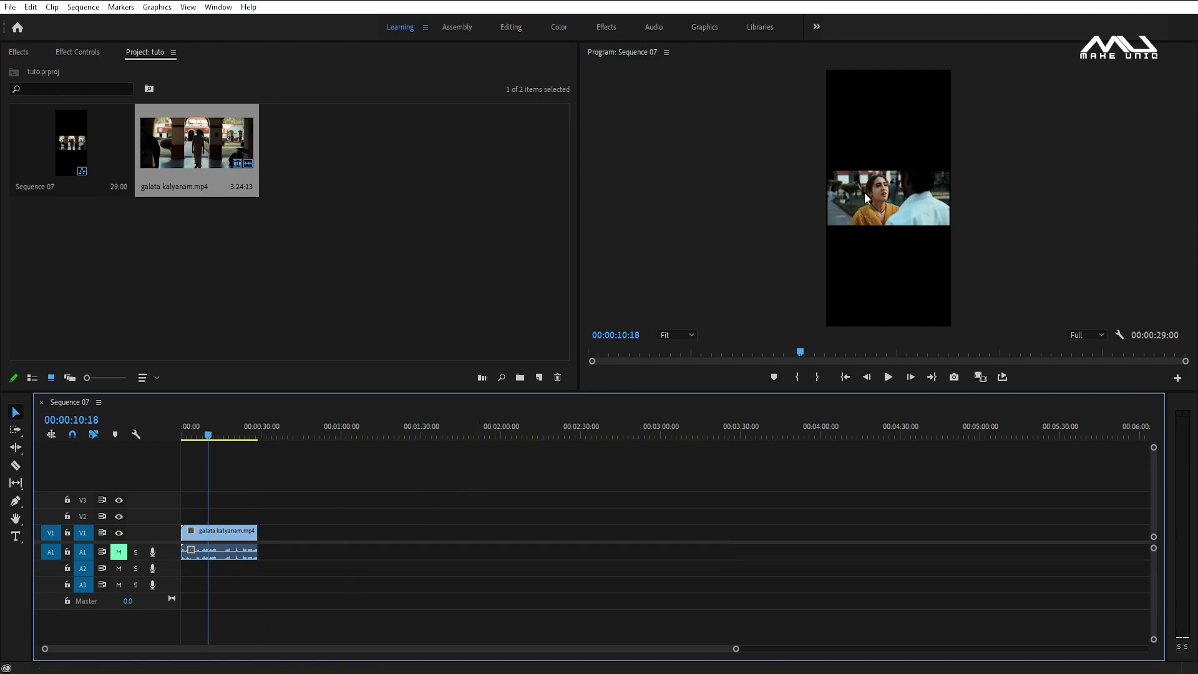
{"action": "left_click", "coordinate": [207, 540]}
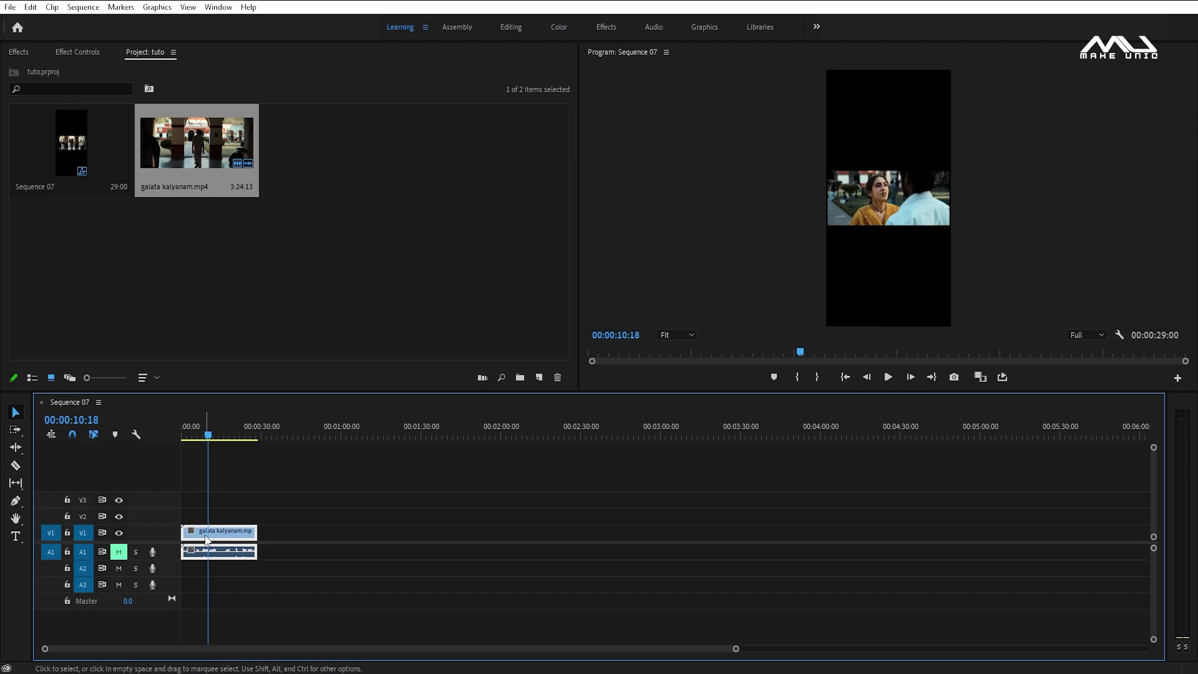
{"action": "left_click", "coordinate": [72, 51]}
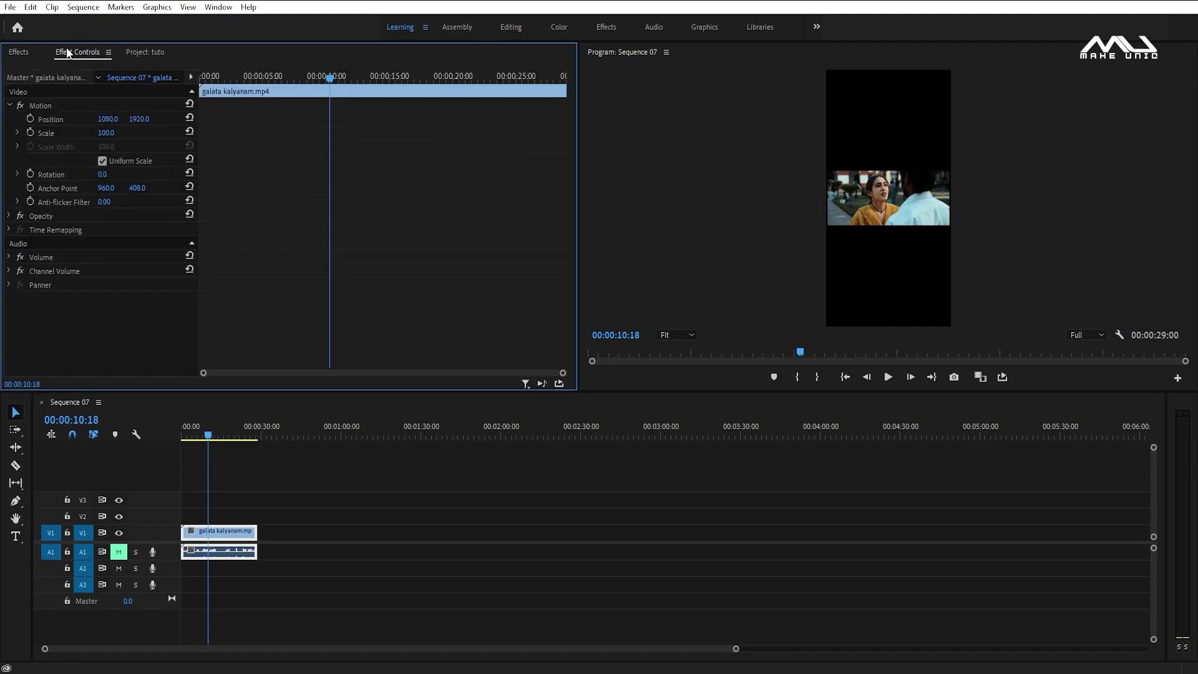
Set the clip's Rotation to 90° and scrub its Scale up to 243
{"action": "left_click", "coordinate": [218, 6]}
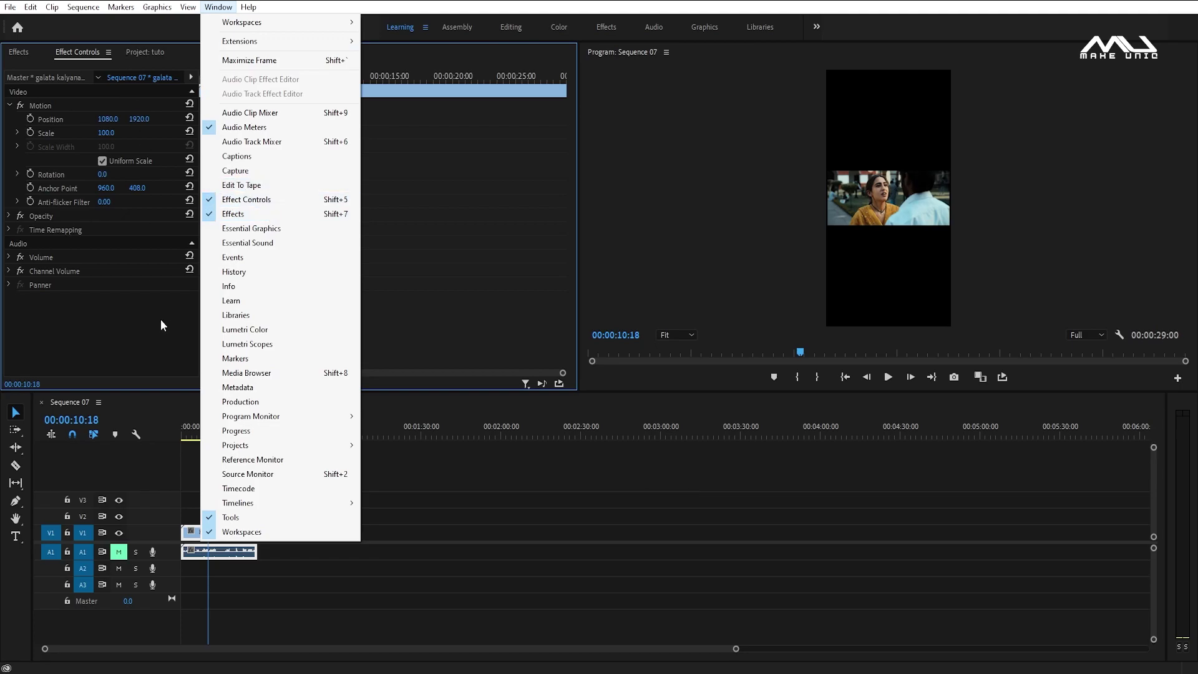
{"action": "left_click", "coordinate": [136, 353]}
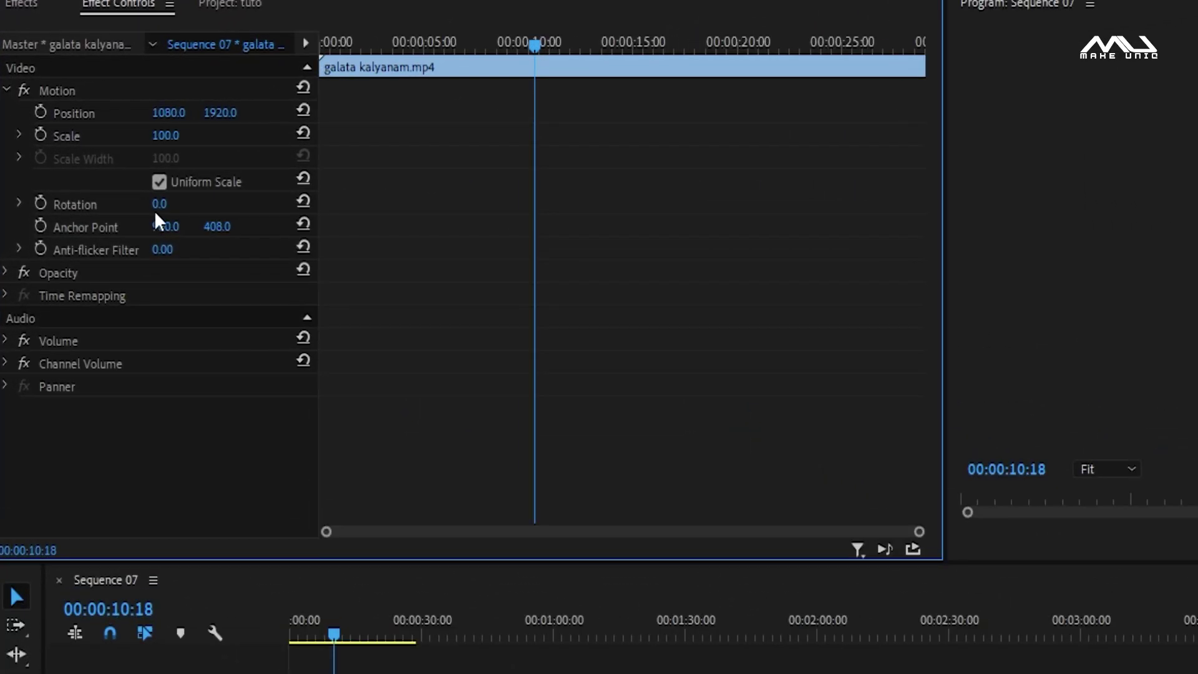
{"action": "left_click", "coordinate": [157, 203]}
{"action": "type", "text": "90"}
{"action": "key", "text": "Return"}
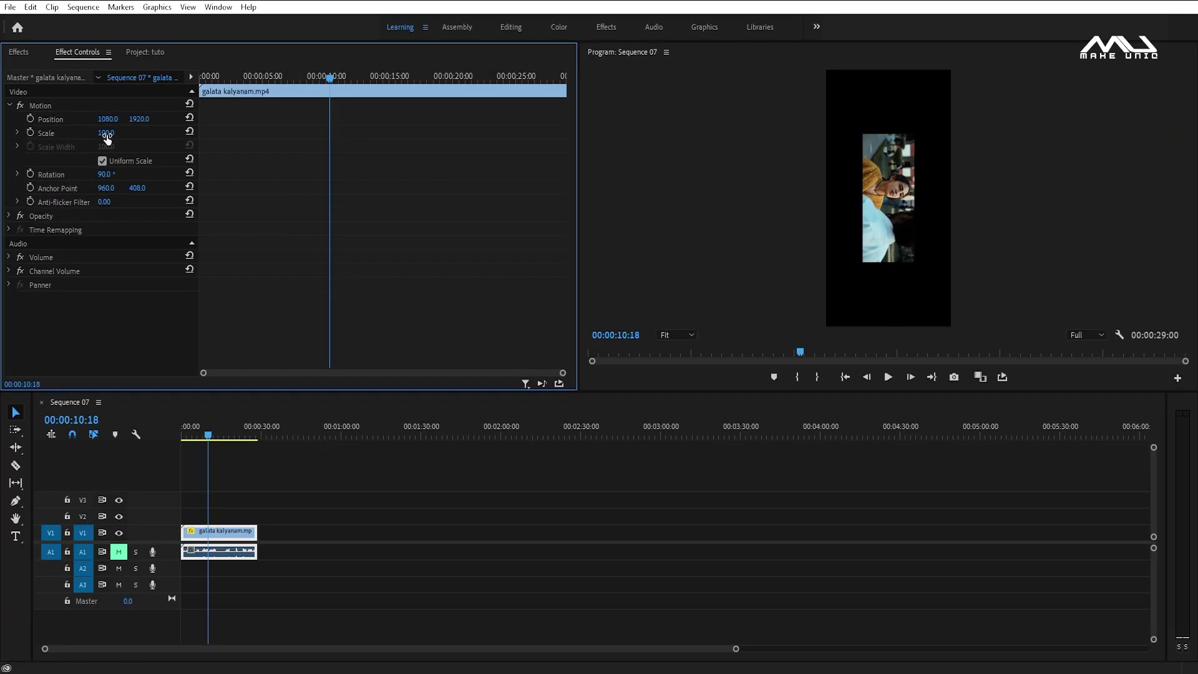
{"action": "mouse_move", "coordinate": [107, 137]}
{"action": "left_mouse_down"}
{"action": "mouse_move", "coordinate": [177, 137]}
{"action": "mouse_move", "coordinate": [125, 132]}
{"action": "left_mouse_up"}
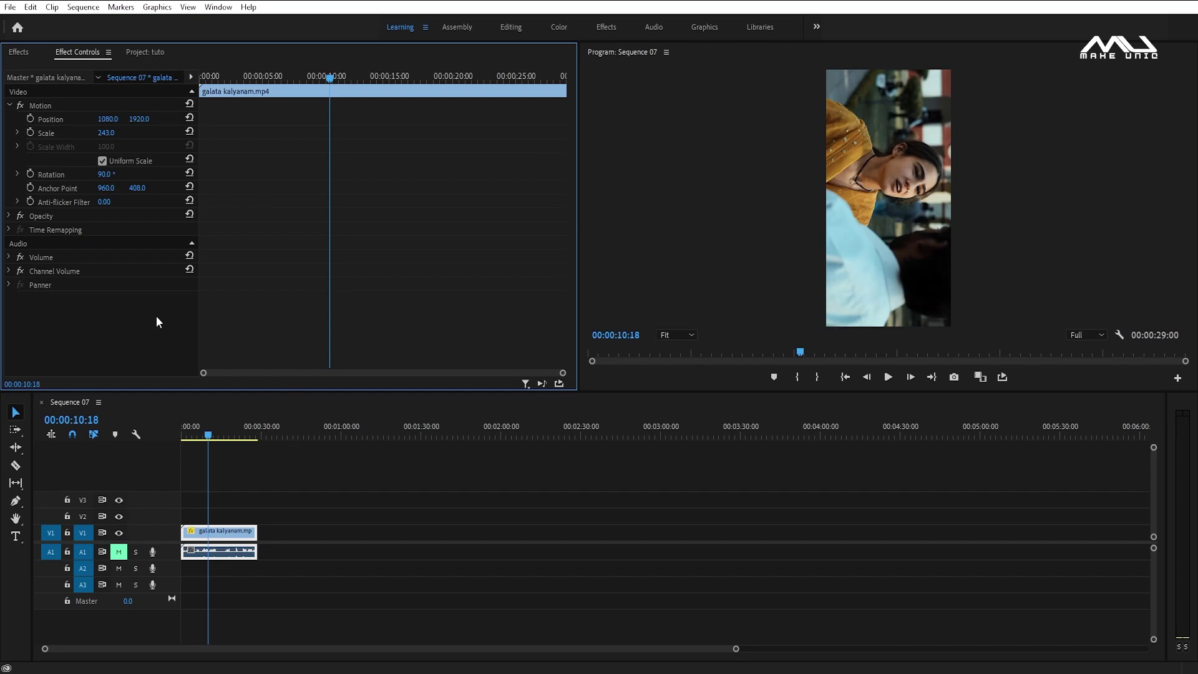
Search the Effects panel for Sharpen and apply it to the clip
{"action": "left_click", "coordinate": [14, 55]}
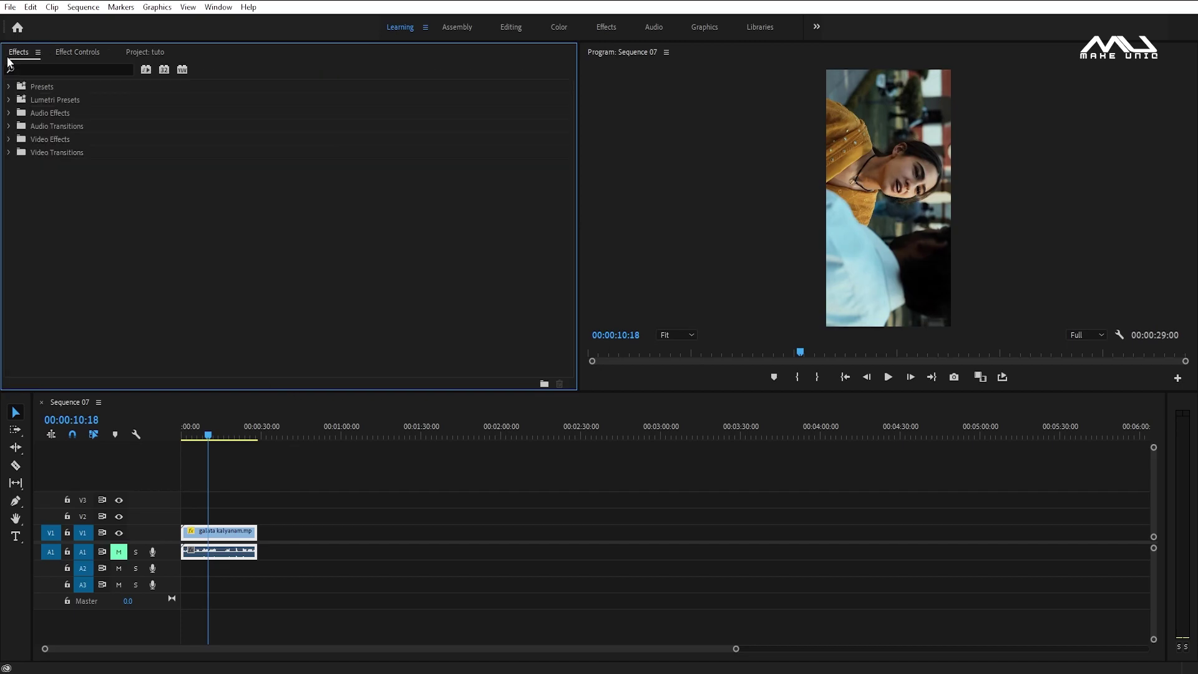
{"action": "left_click", "coordinate": [218, 7]}
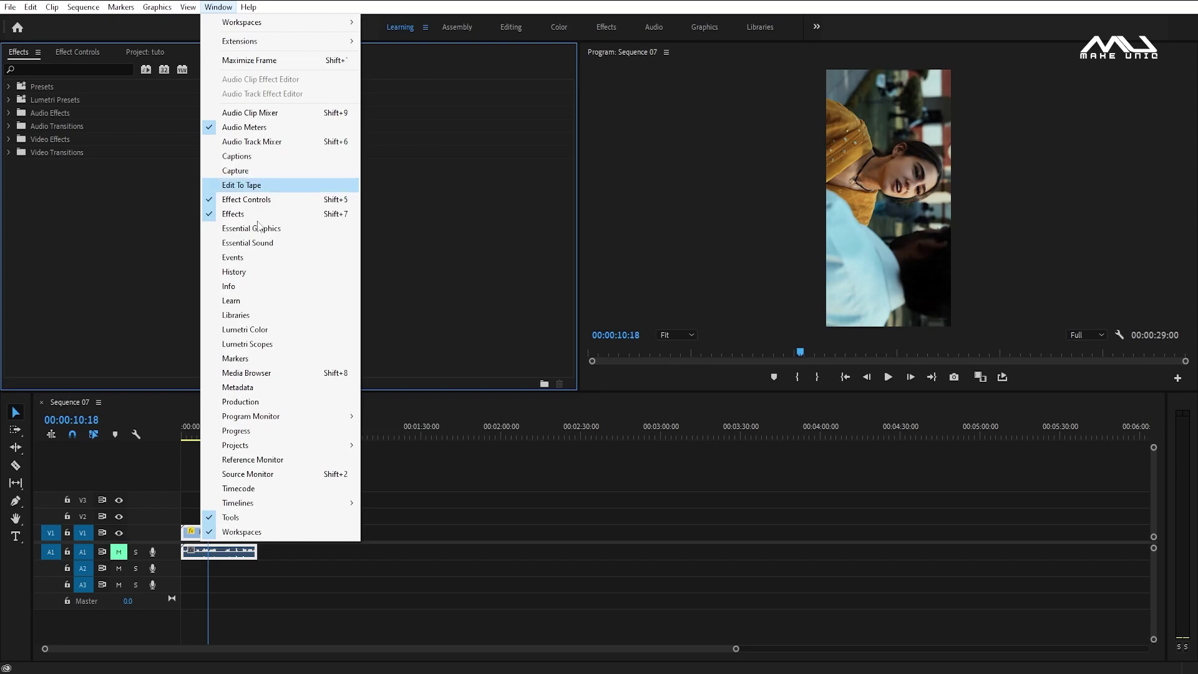
{"action": "left_click", "coordinate": [231, 213]}
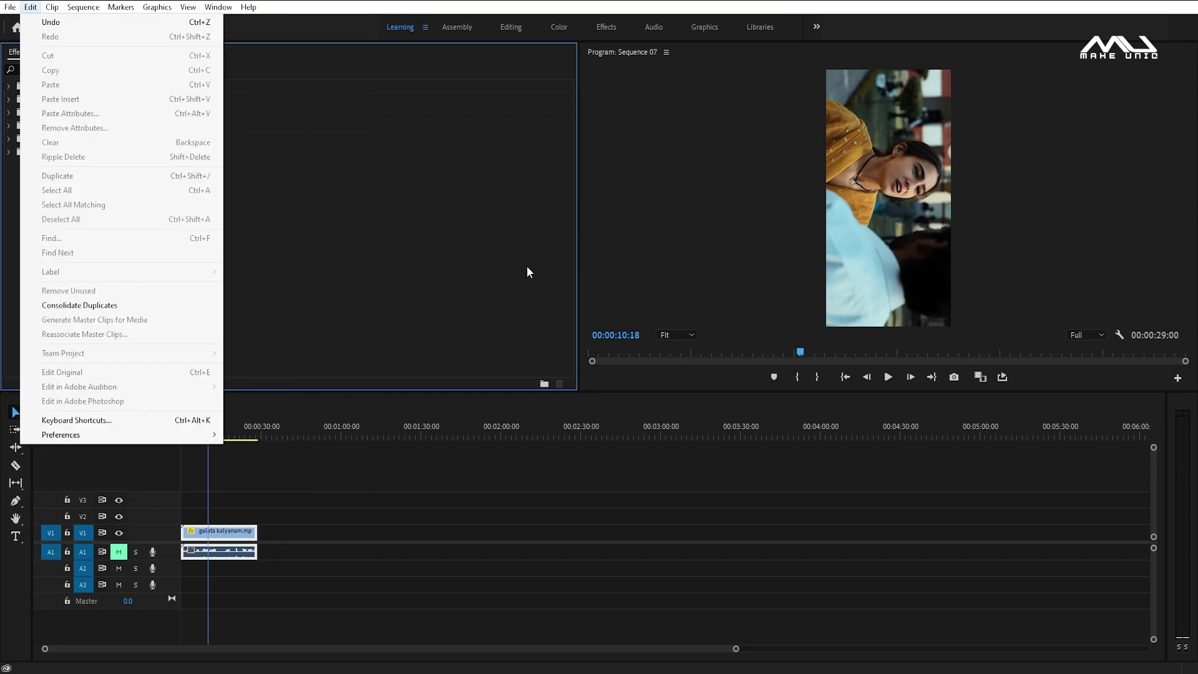
{"action": "left_click", "coordinate": [47, 67]}
{"action": "type", "text": "sharpe"}
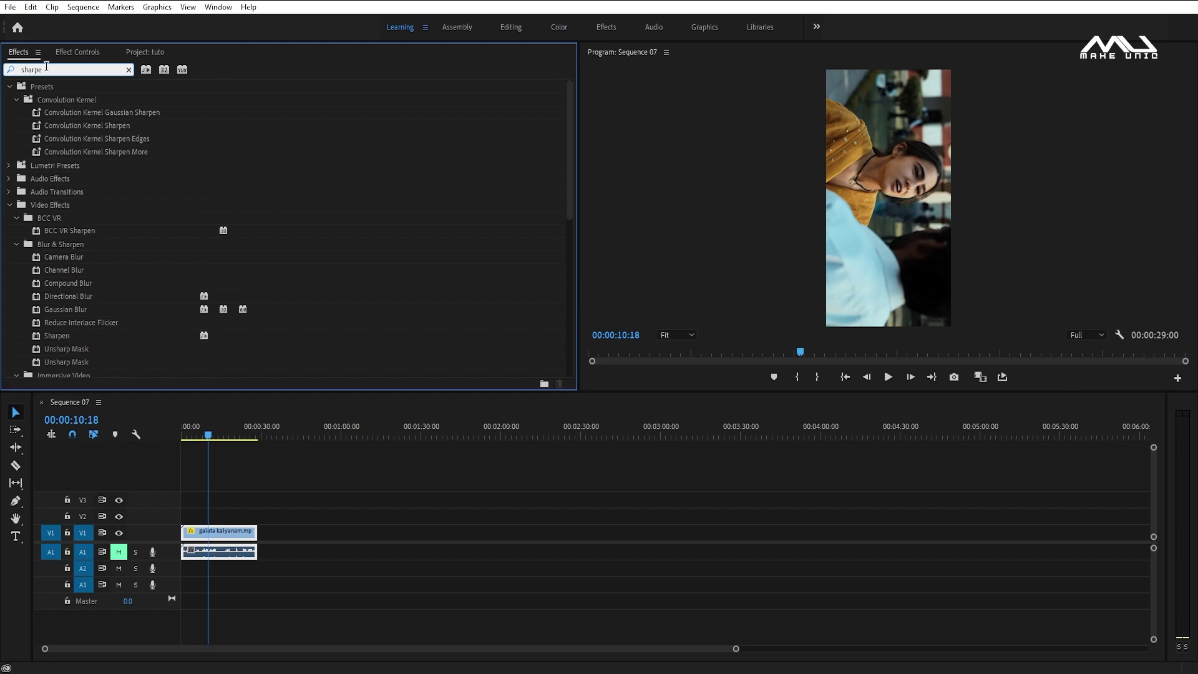
{"action": "scroll", "coordinate": [96, 256], "scroll_direction": "down", "scroll_amount": 1}
{"action": "left_click_drag", "start_coordinate": [51, 322], "coordinate": [223, 533]}
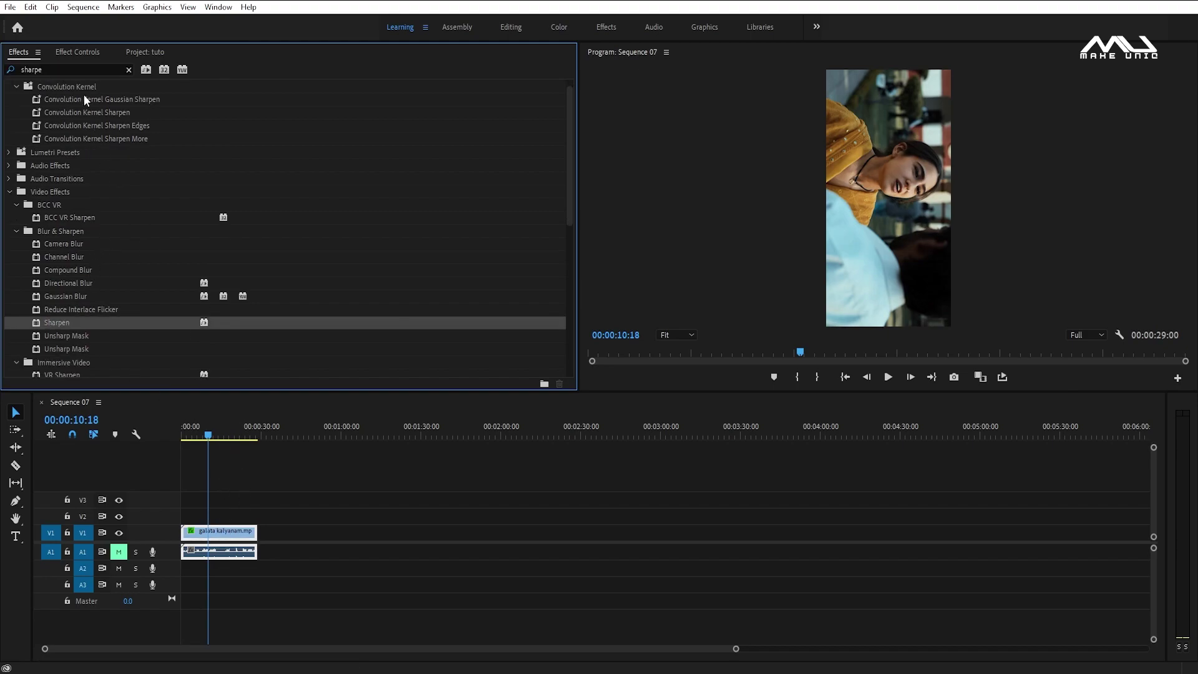
Set the Sharpen Amount to 10 in Effect Controls
{"action": "left_click", "coordinate": [81, 52]}
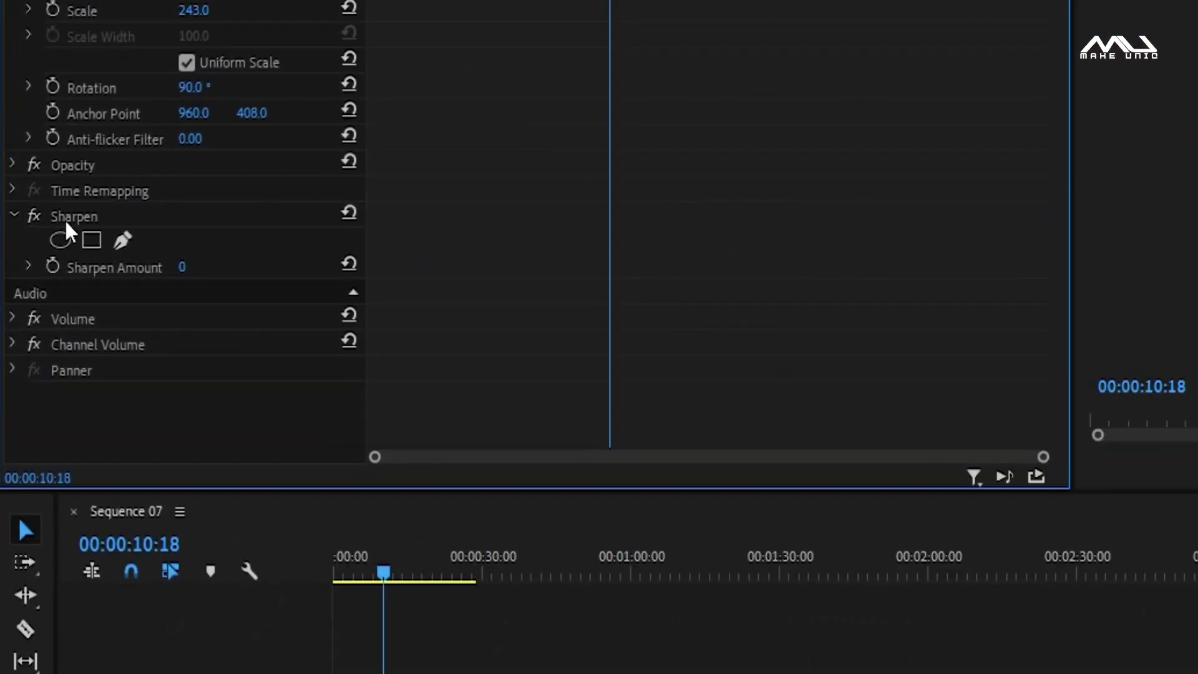
{"action": "left_click", "coordinate": [182, 267]}
{"action": "type", "text": "10"}
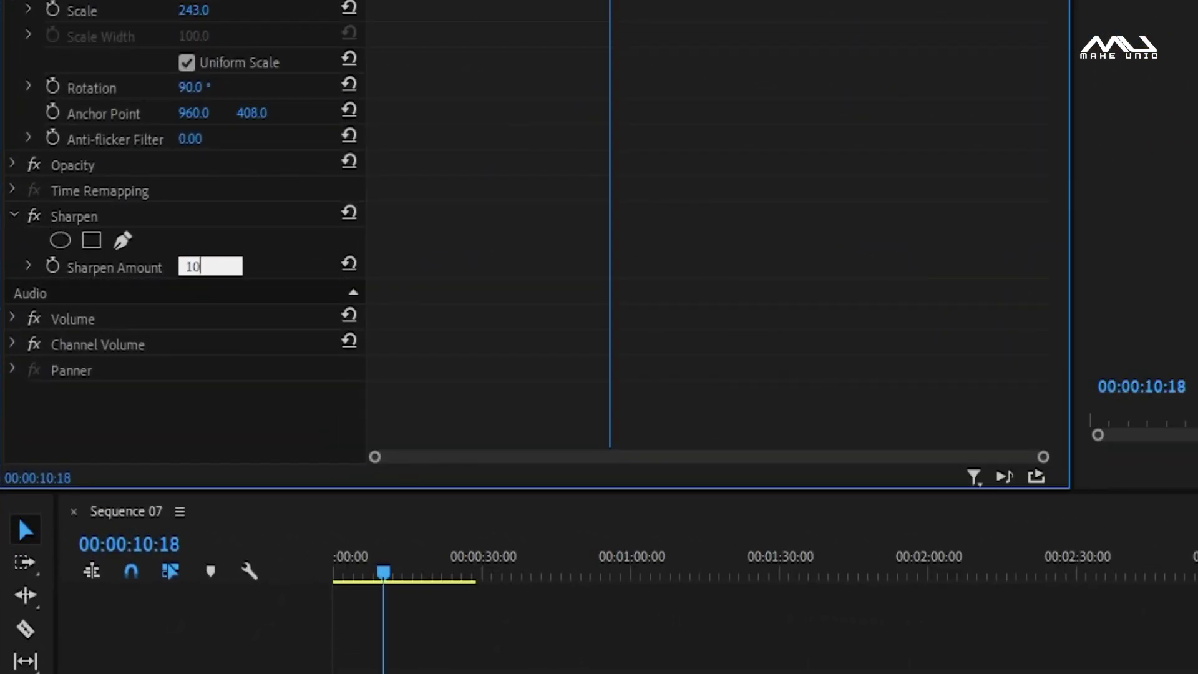
{"action": "key", "text": "Return"}
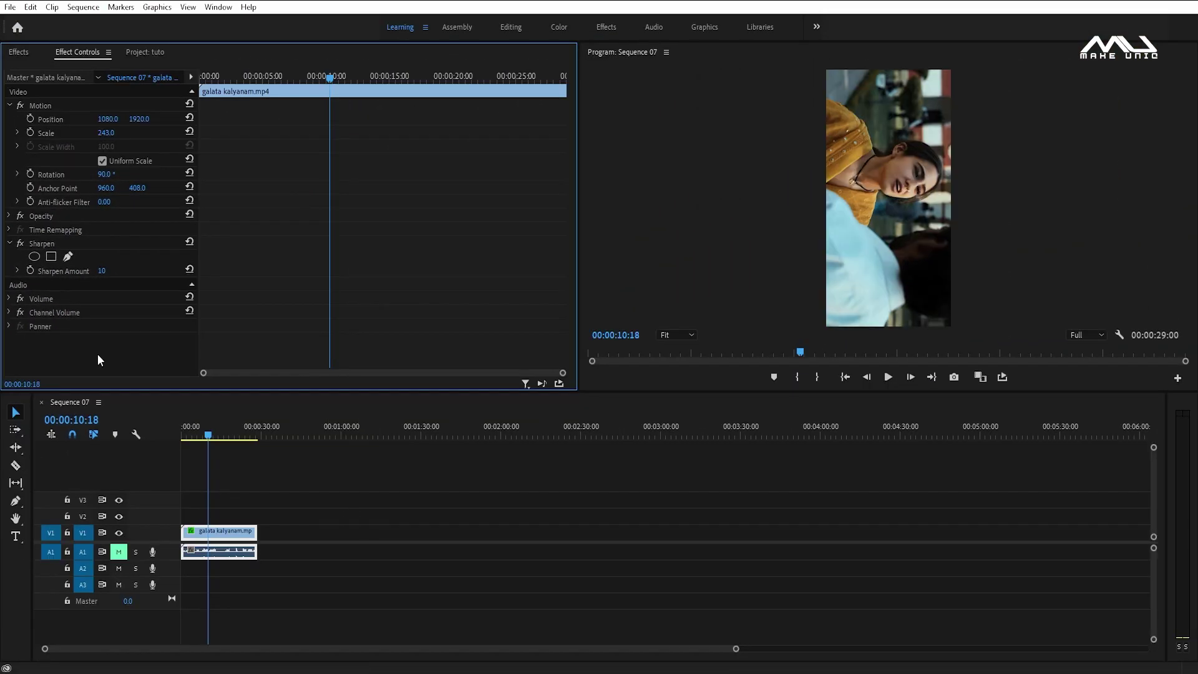
Open Export Settings for Sequence 07, keeping H.264 format and the Match Source - High bitrate preset
{"action": "left_click", "coordinate": [320, 484]}
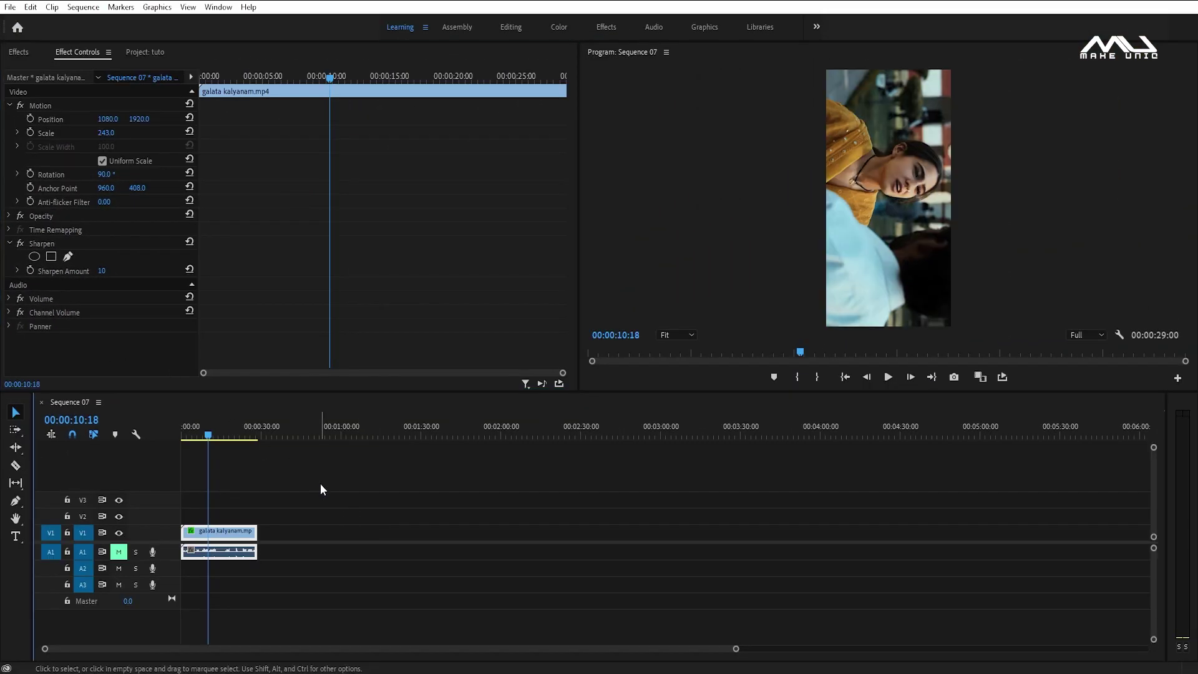
{"action": "key", "text": "ctrl+m"}
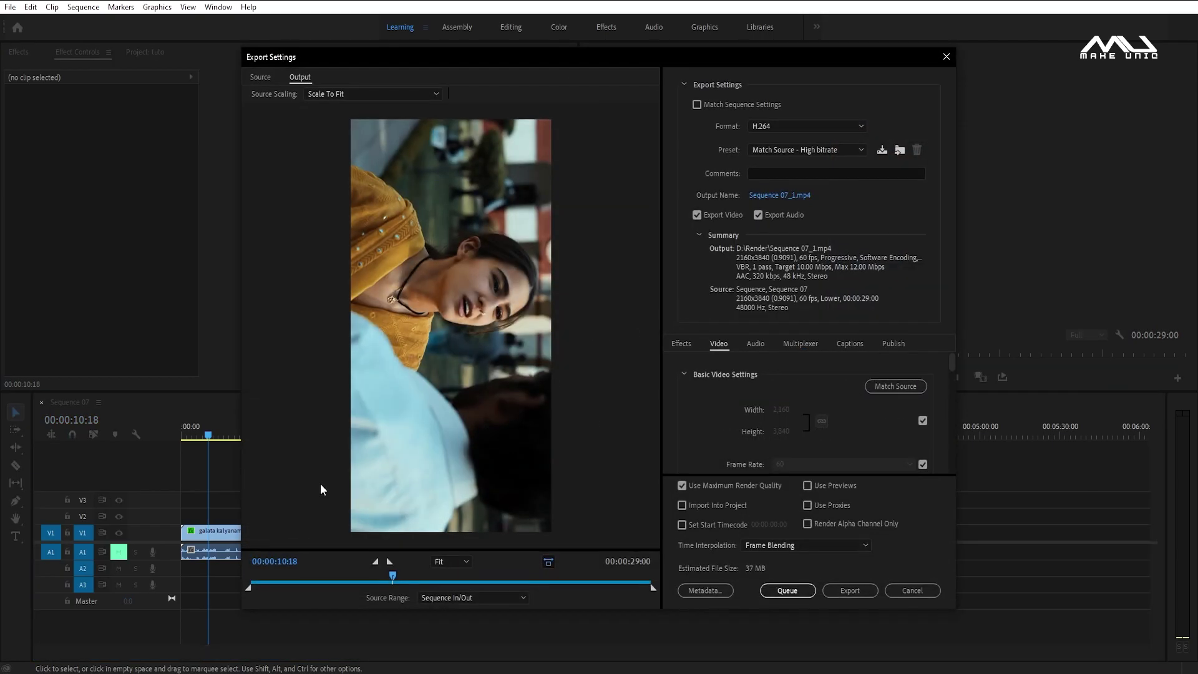
{"action": "left_click", "coordinate": [774, 126]}
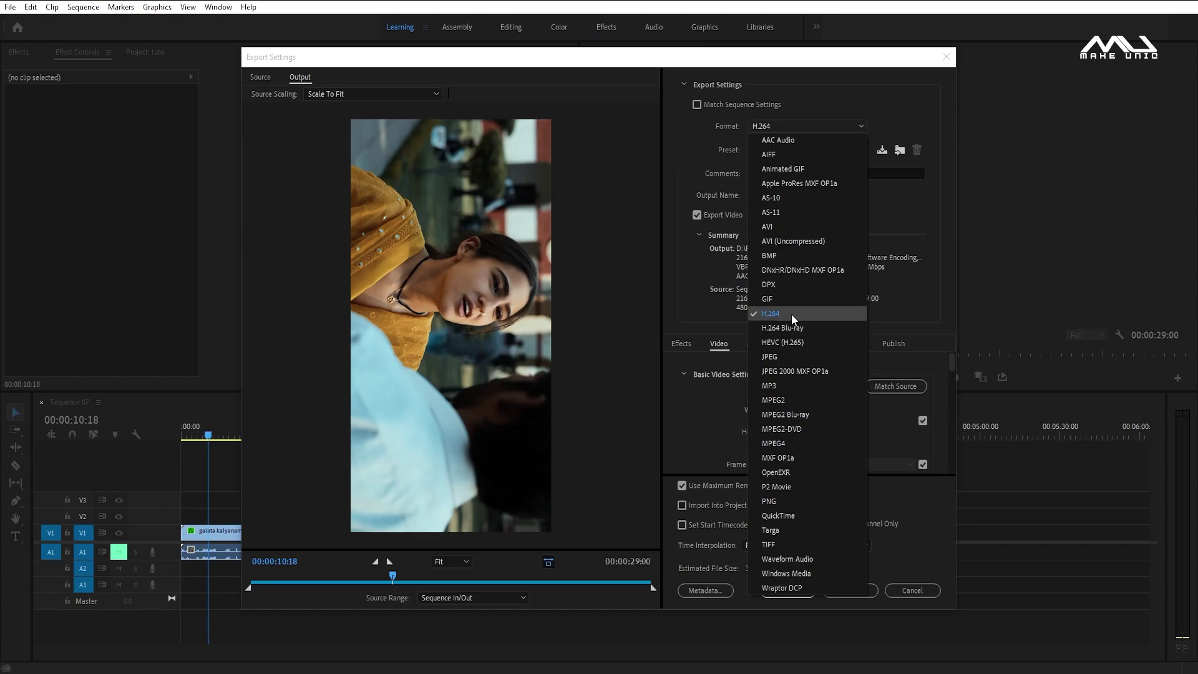
{"action": "left_click", "coordinate": [690, 131]}
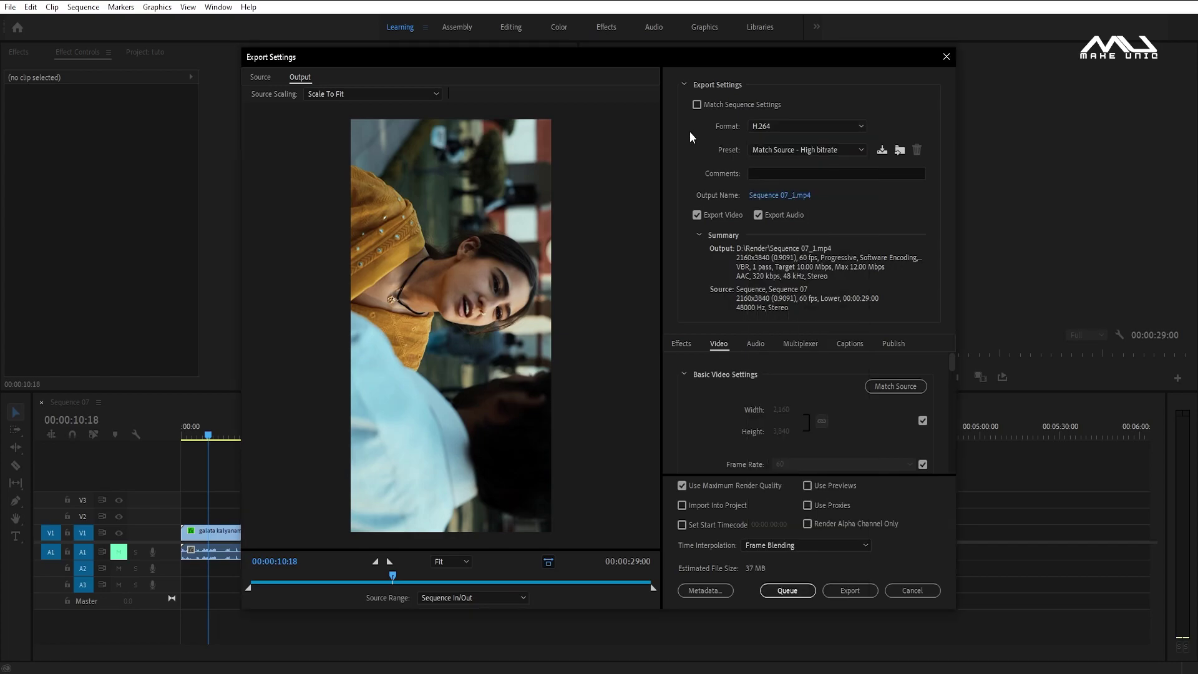
{"action": "left_click", "coordinate": [755, 148]}
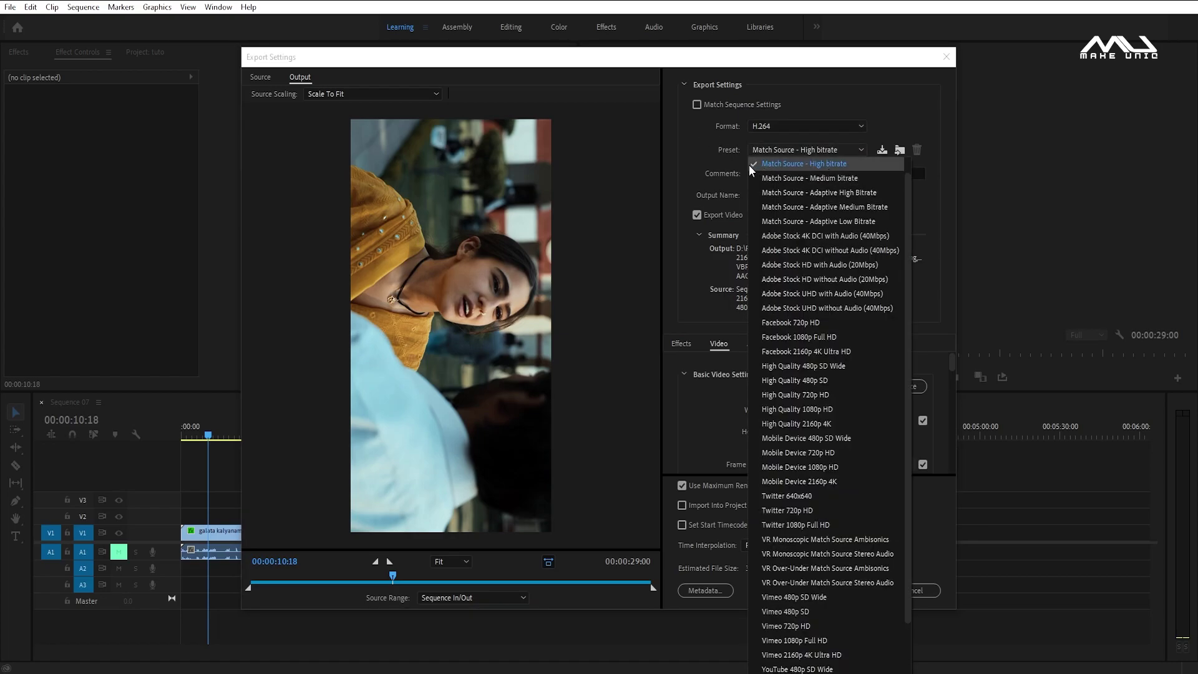
{"action": "left_click", "coordinate": [755, 164]}
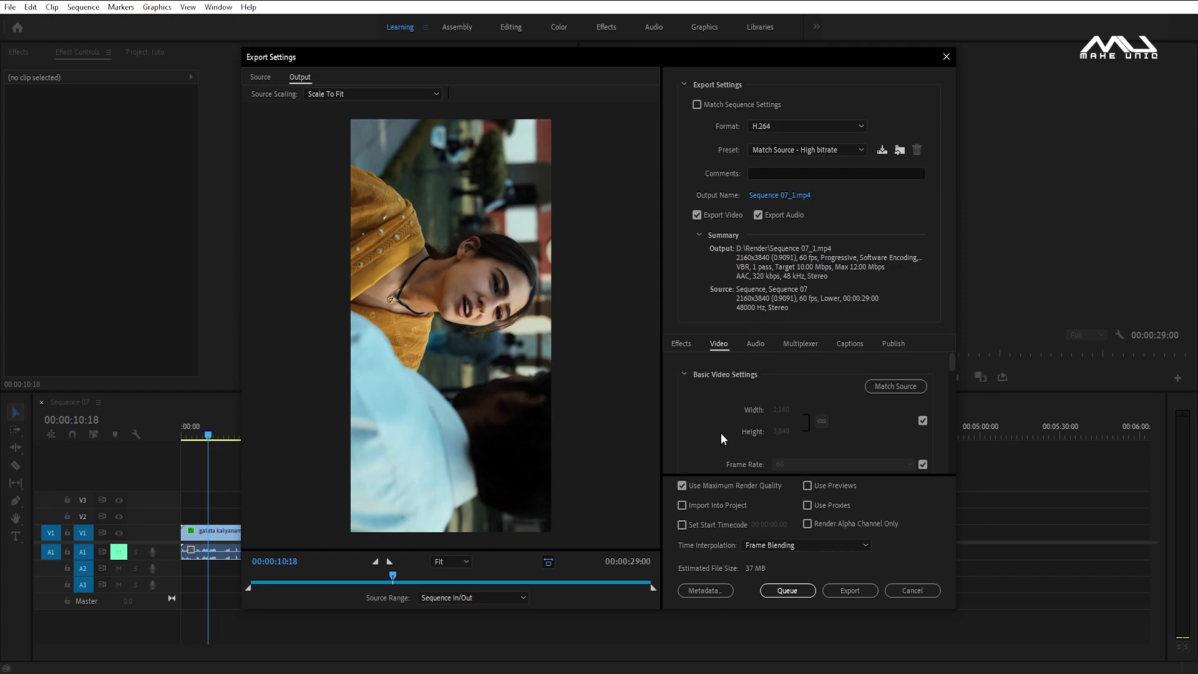
Review the bitrate settings, keep Frame Blending interpolation, and export Sequence 07_1.mp4
{"action": "scroll", "coordinate": [699, 402], "scroll_direction": "down", "scroll_amount": 4}
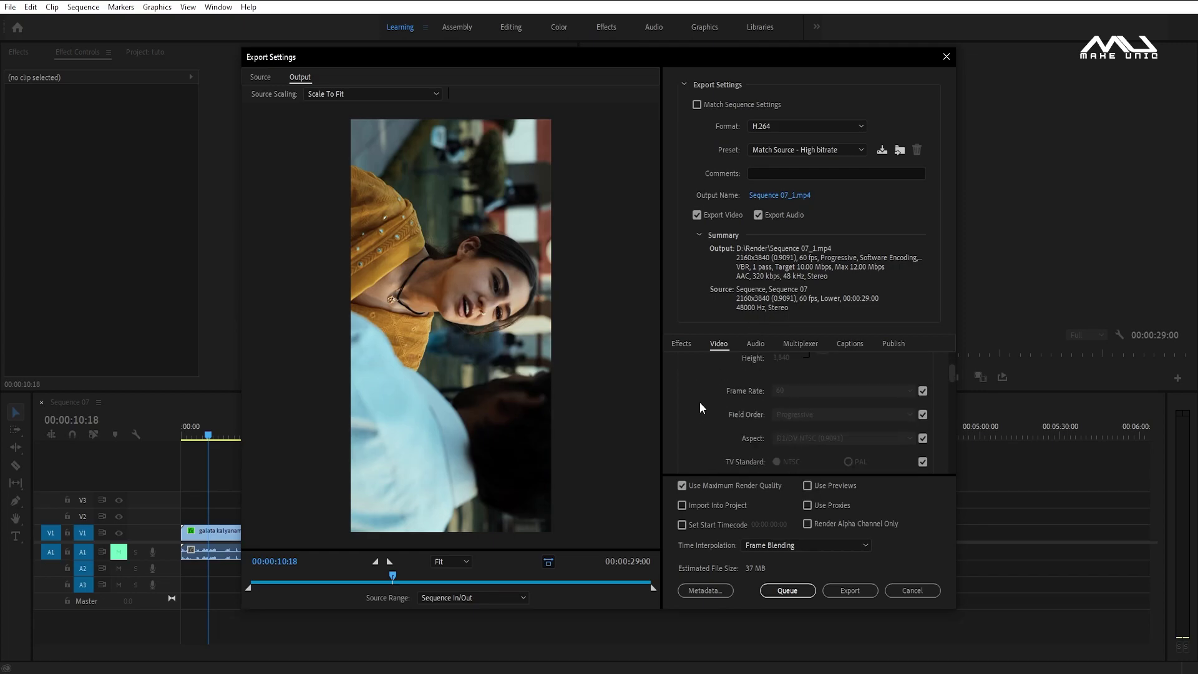
{"action": "scroll", "coordinate": [731, 381], "scroll_direction": "down", "scroll_amount": 5}
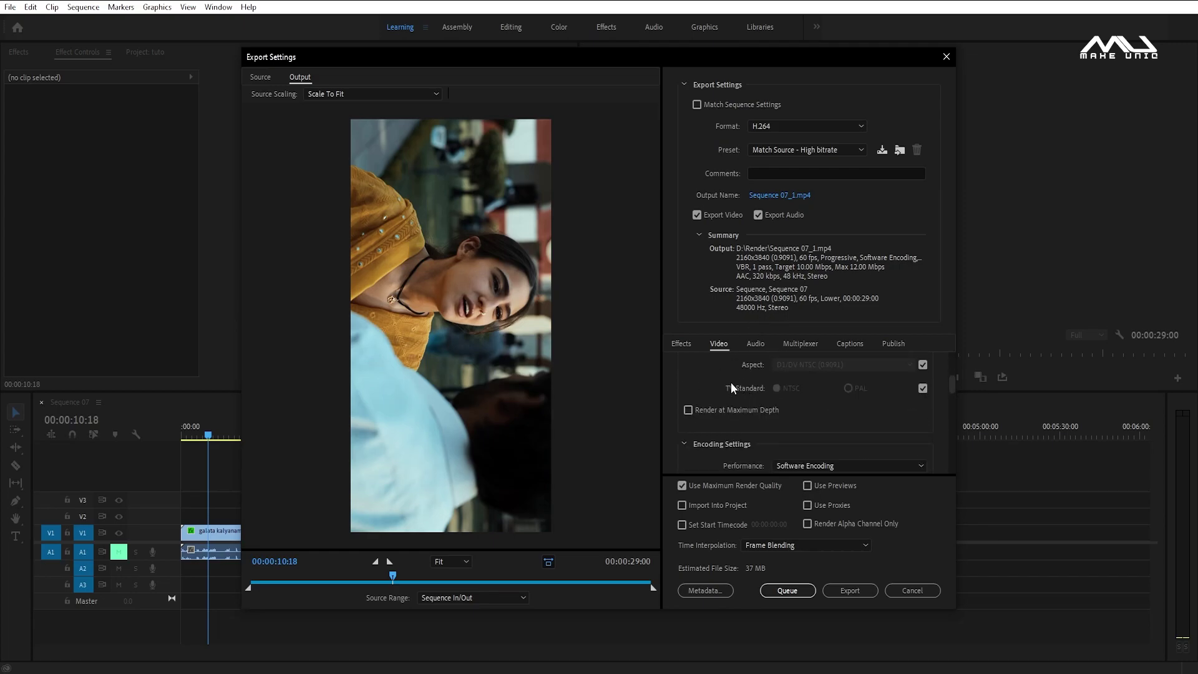
{"action": "scroll", "coordinate": [731, 381], "scroll_direction": "down", "scroll_amount": 6}
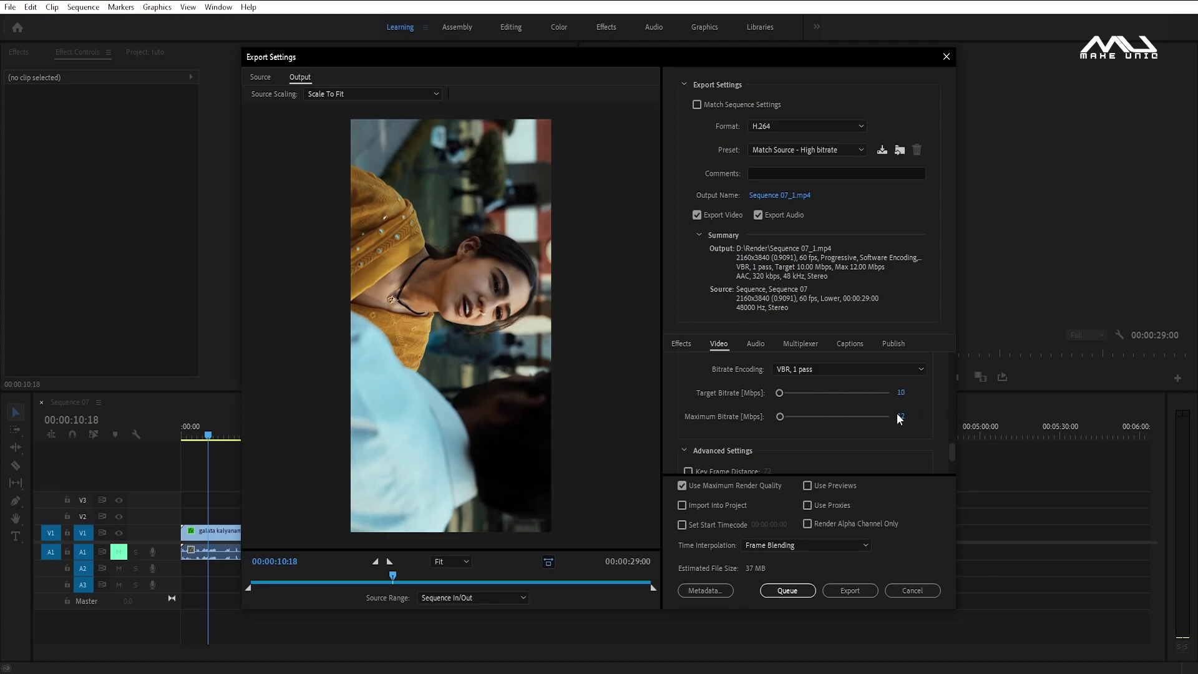
{"action": "scroll", "coordinate": [761, 437], "scroll_direction": "down", "scroll_amount": 2}
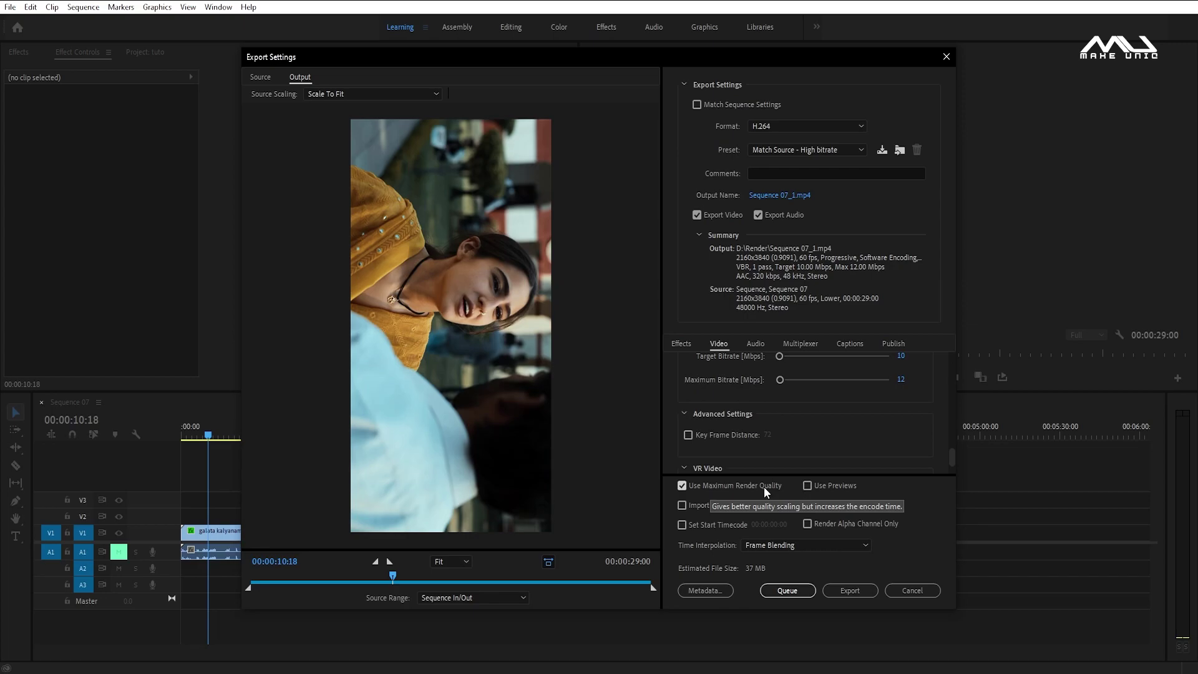
{"action": "left_click", "coordinate": [772, 544]}
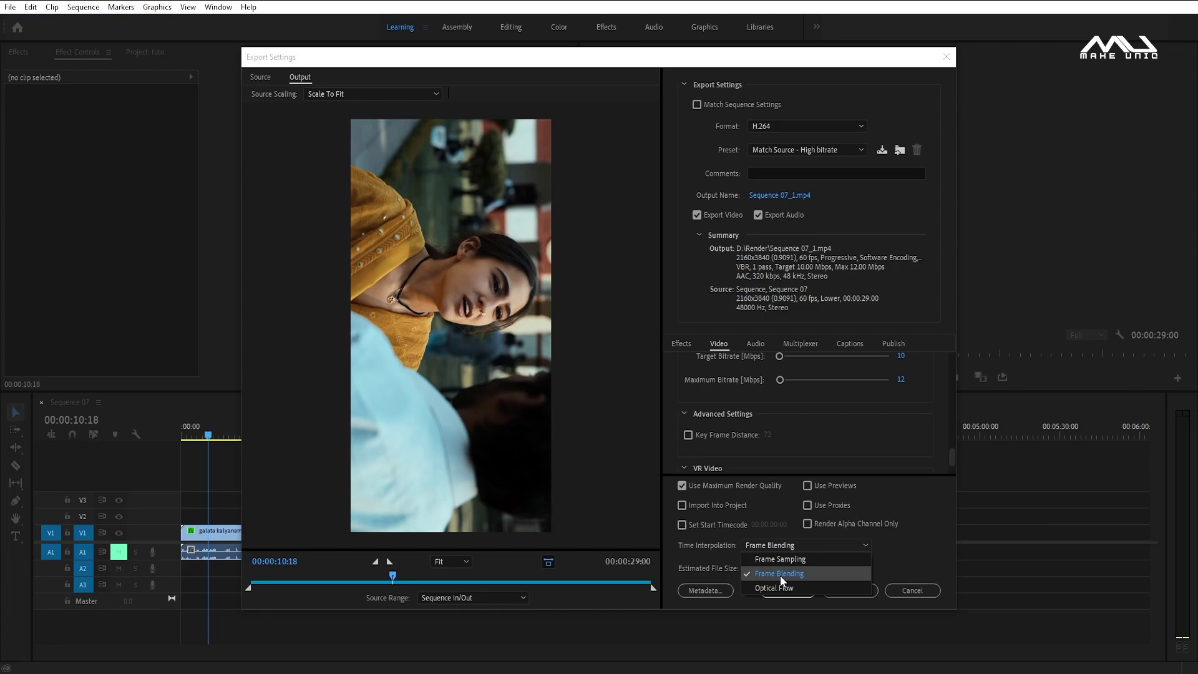
{"action": "left_click", "coordinate": [780, 576]}
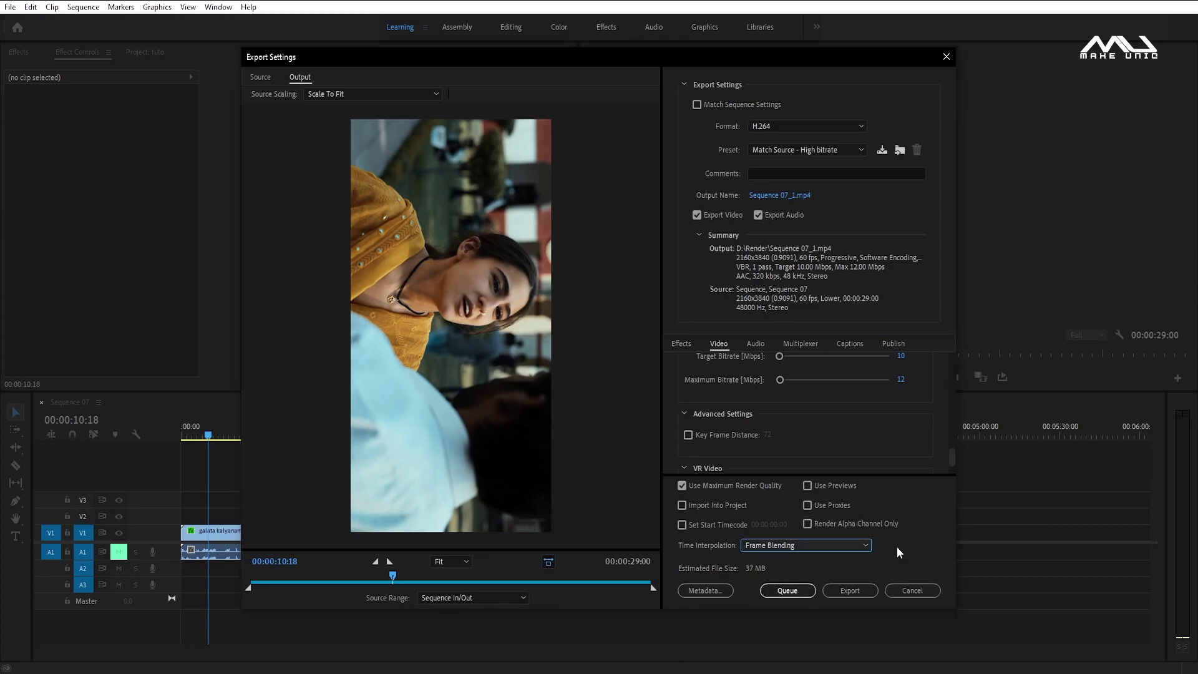
{"action": "left_click", "coordinate": [848, 589]}
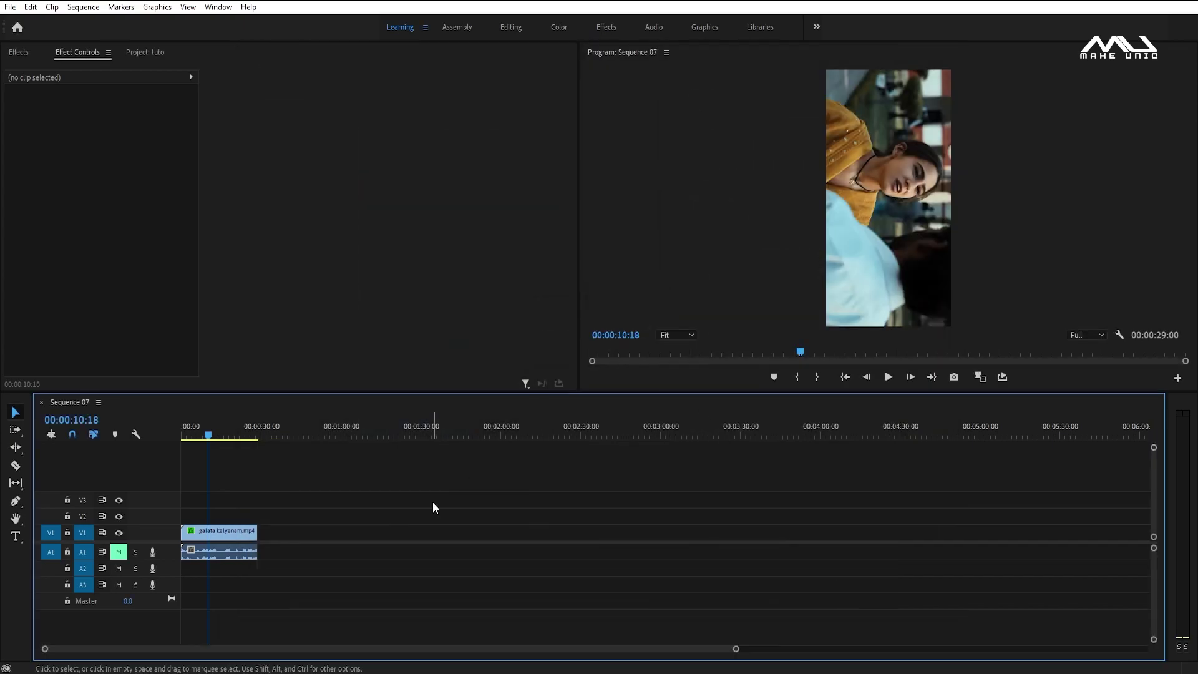
Reopen Premiere's export settings with Ctrl+M before moving on to HandBrake
{"action": "key", "text": "ctrl+m"}
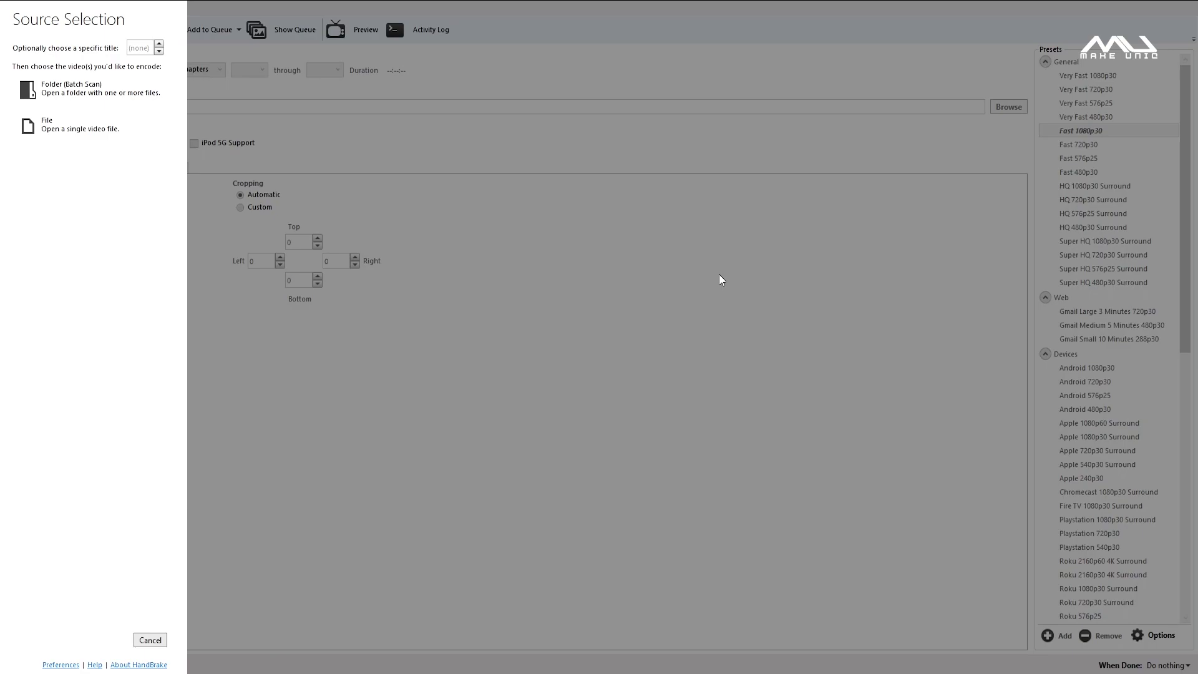
Load the exported Sequence 07_1 MP4 into HandBrake as a single-file source
{"action": "left_click", "coordinate": [93, 132]}
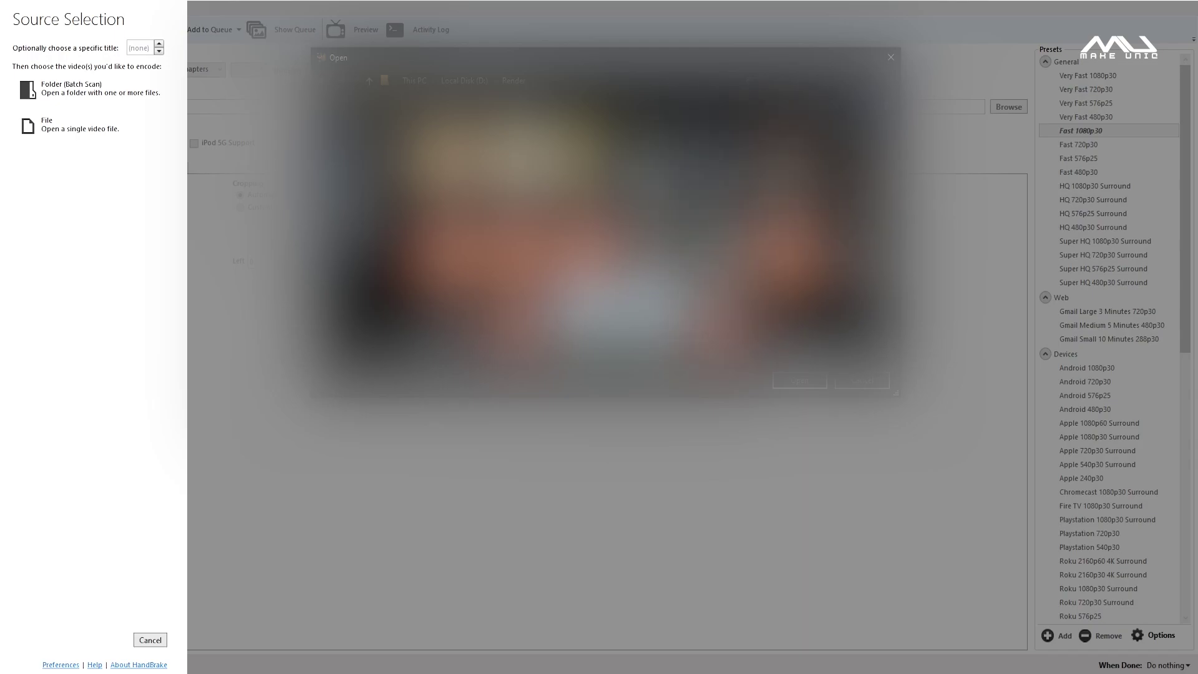
{"action": "left_click", "coordinate": [789, 384]}
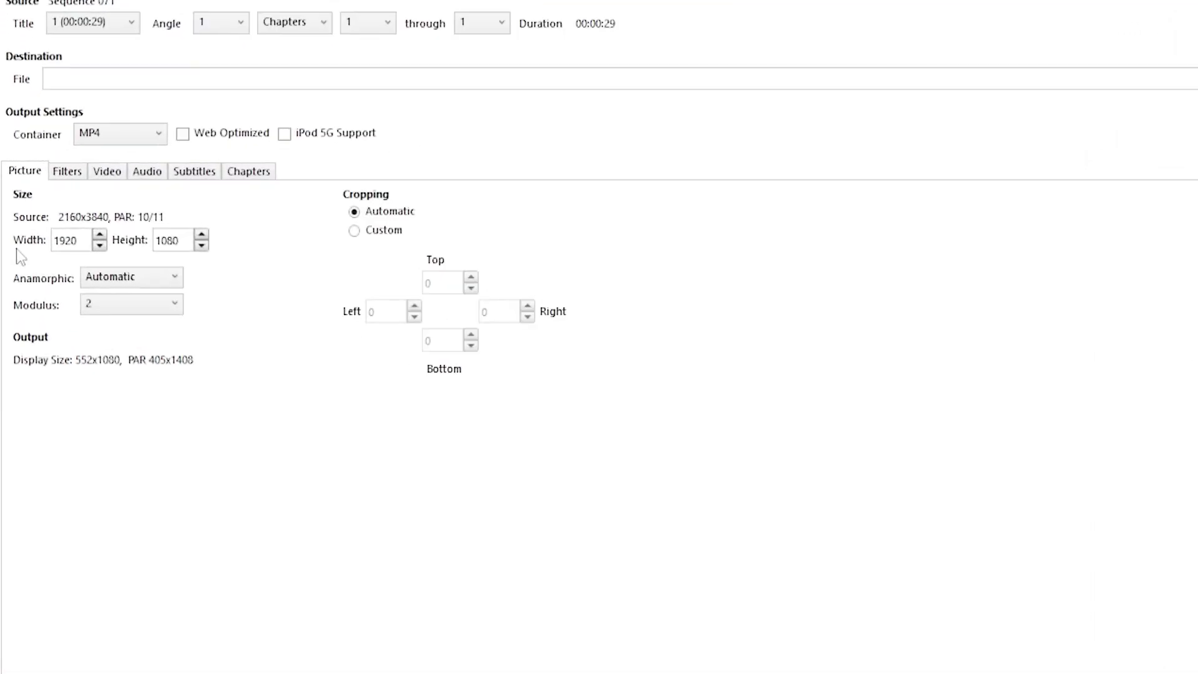
Set Anamorphic to None for a 552×1080 output with square pixels
{"action": "left_click", "coordinate": [95, 280]}
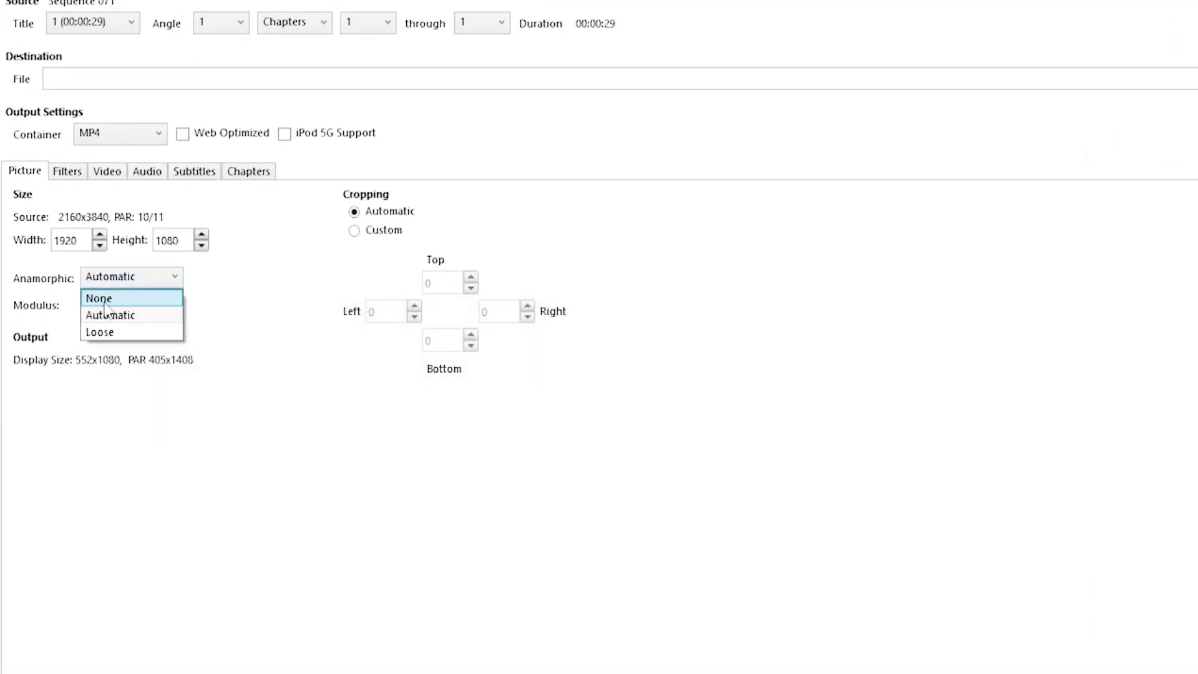
{"action": "left_click", "coordinate": [105, 297]}
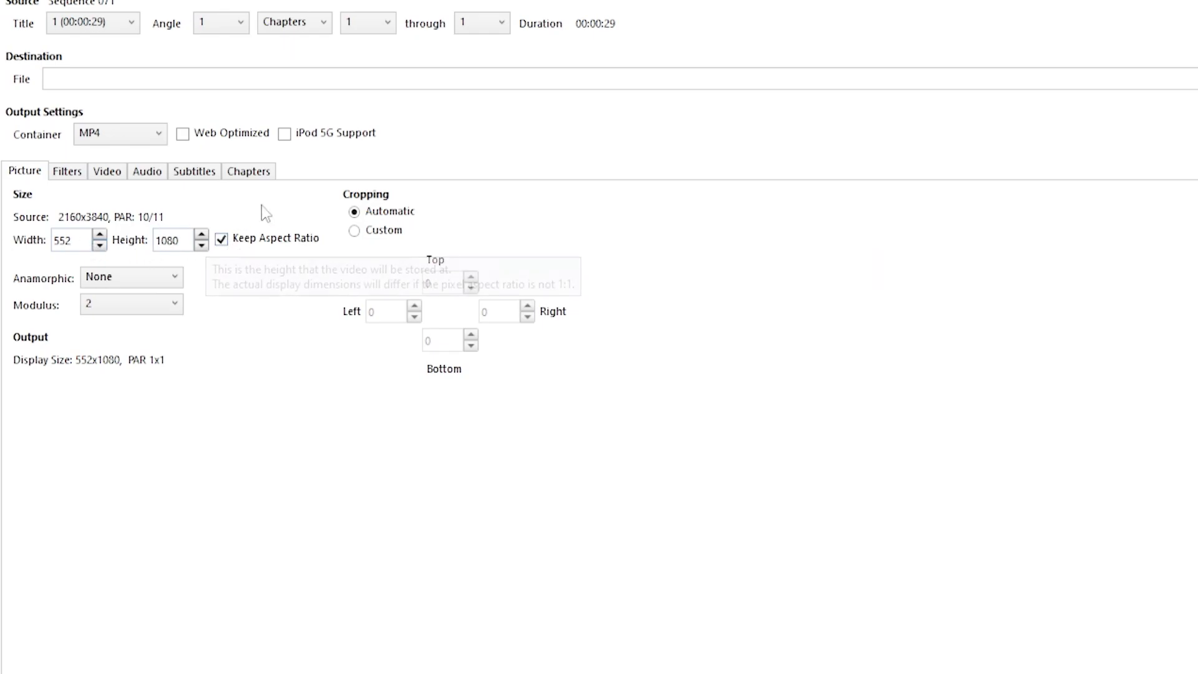
Set the video to 60 fps with the High encoder profile and 1600 kbps average bitrate
{"action": "left_click", "coordinate": [116, 176]}
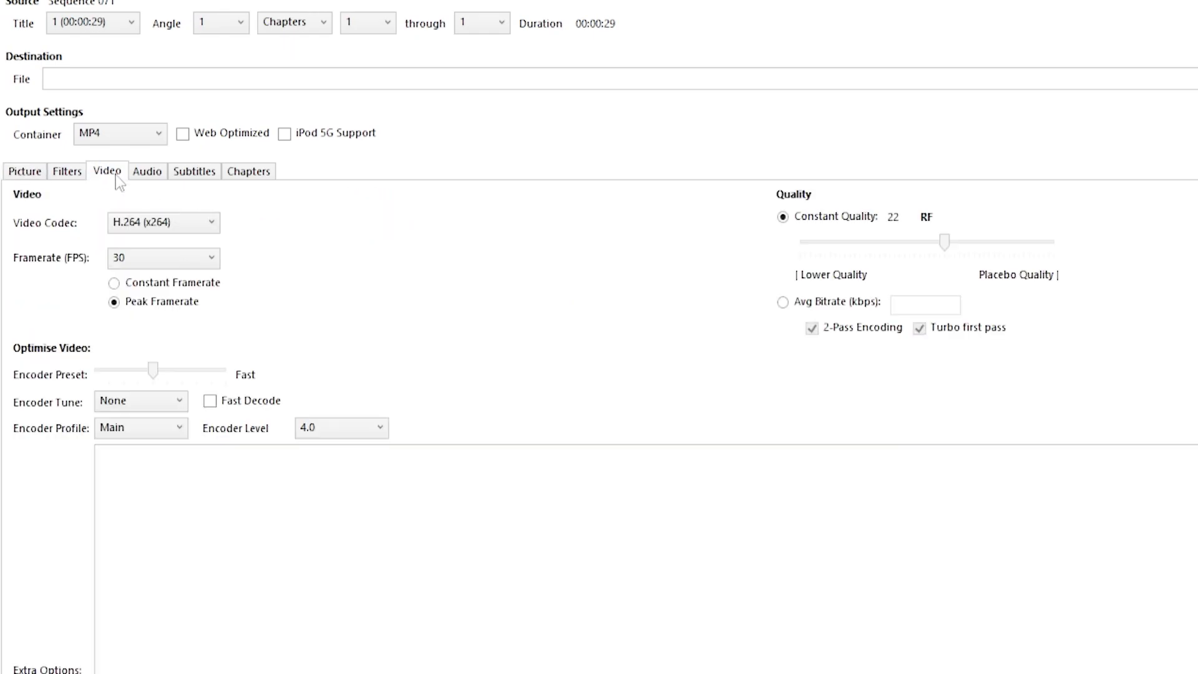
{"action": "left_click", "coordinate": [159, 266]}
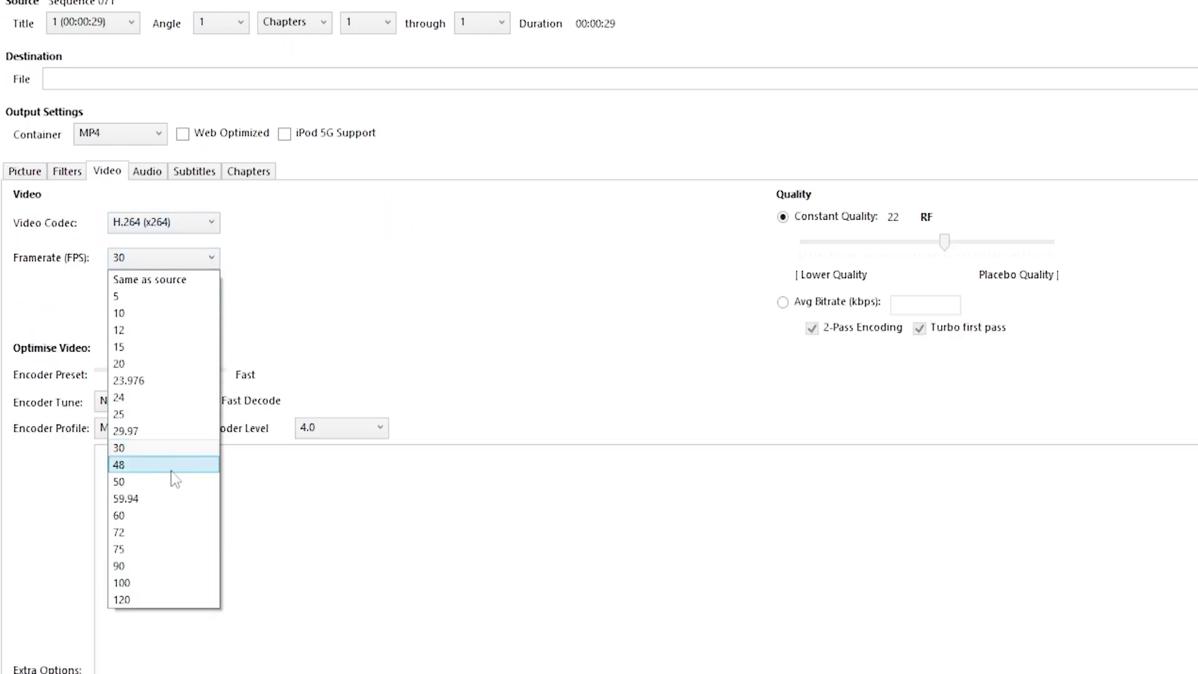
{"action": "left_click", "coordinate": [147, 518]}
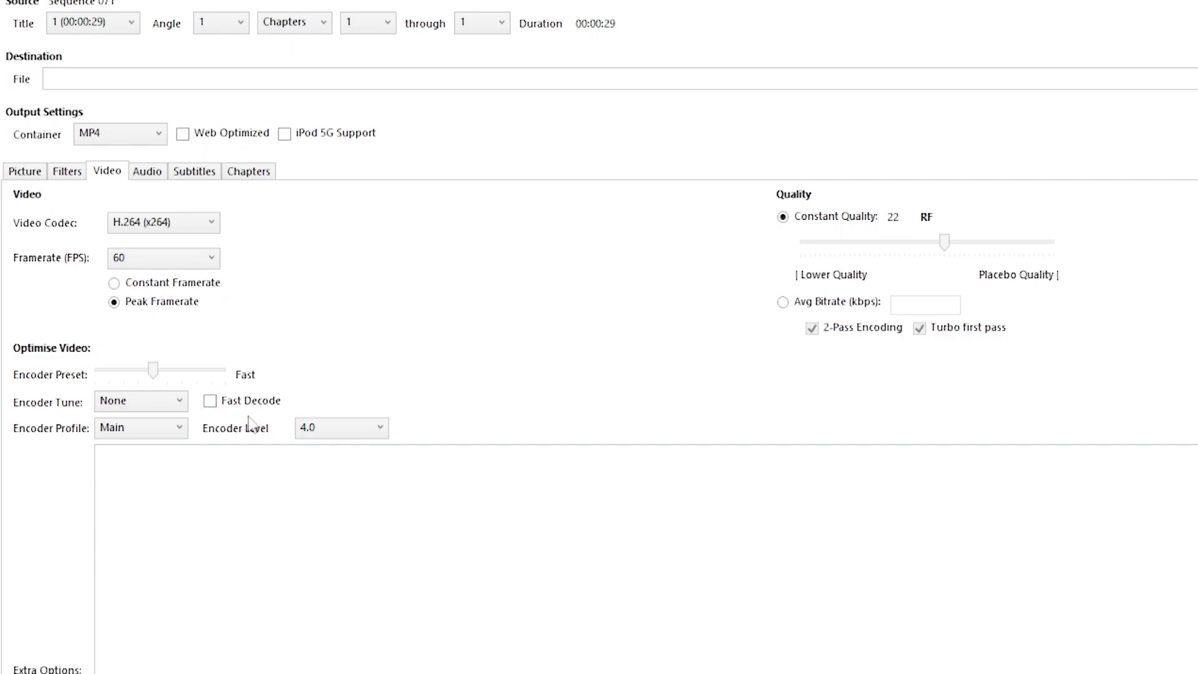
{"action": "left_click", "coordinate": [163, 436]}
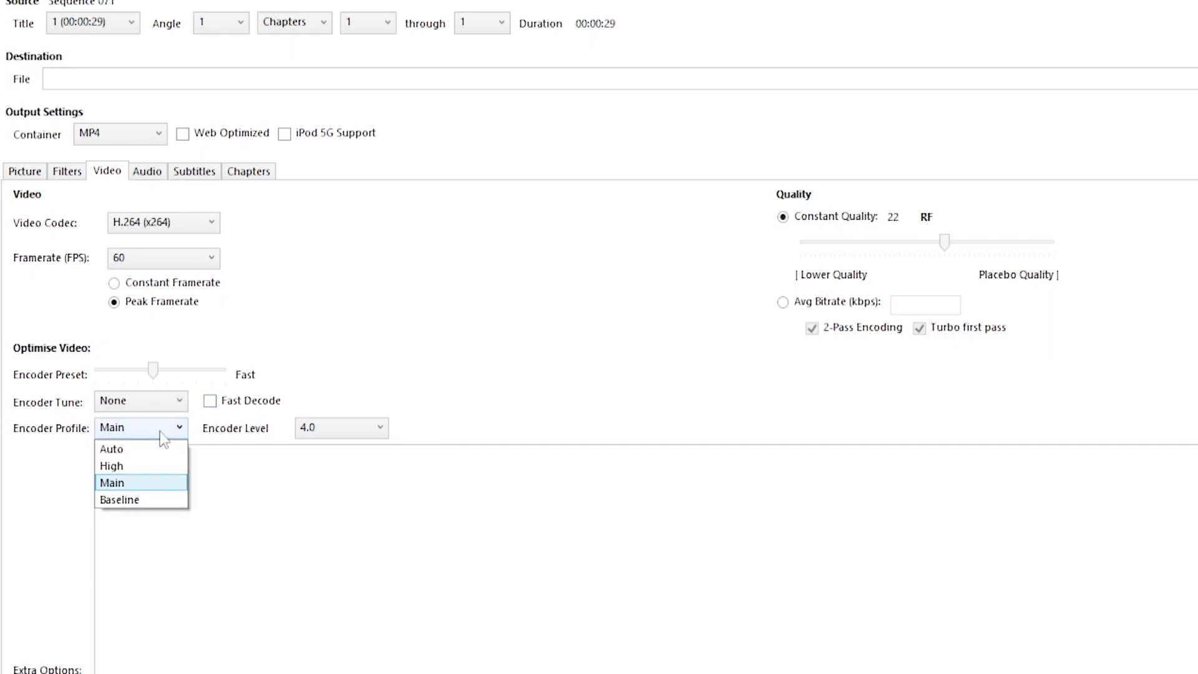
{"action": "left_click", "coordinate": [153, 465]}
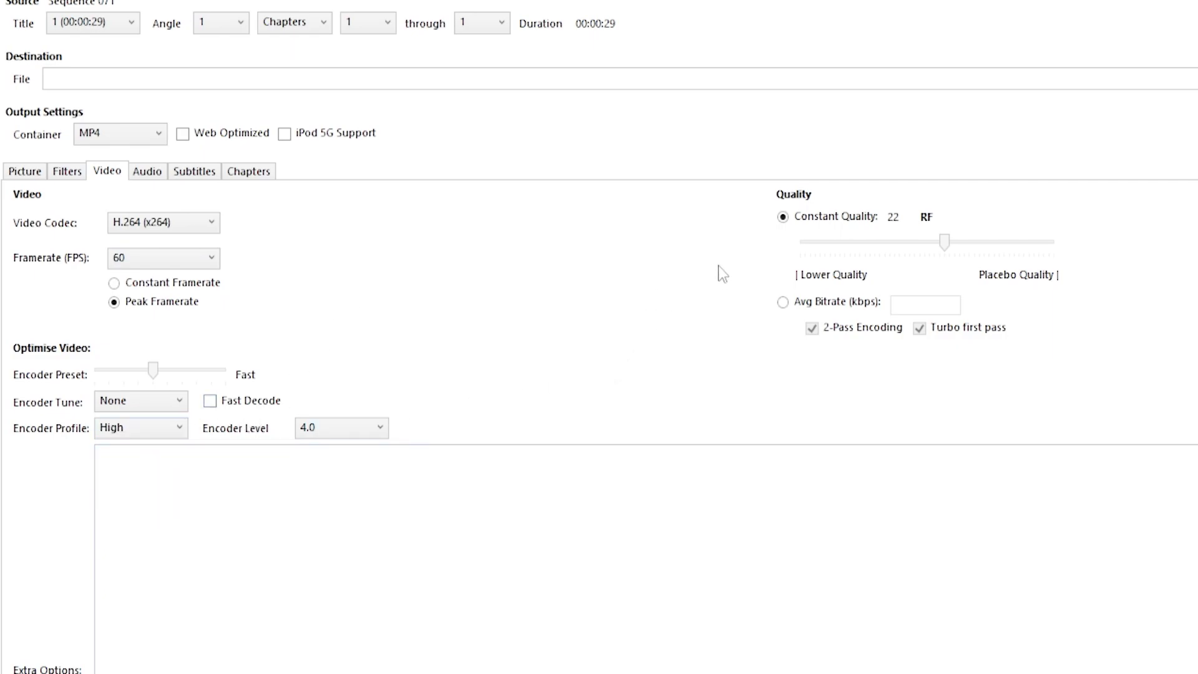
{"action": "left_click", "coordinate": [784, 302]}
{"action": "left_click", "coordinate": [897, 305]}
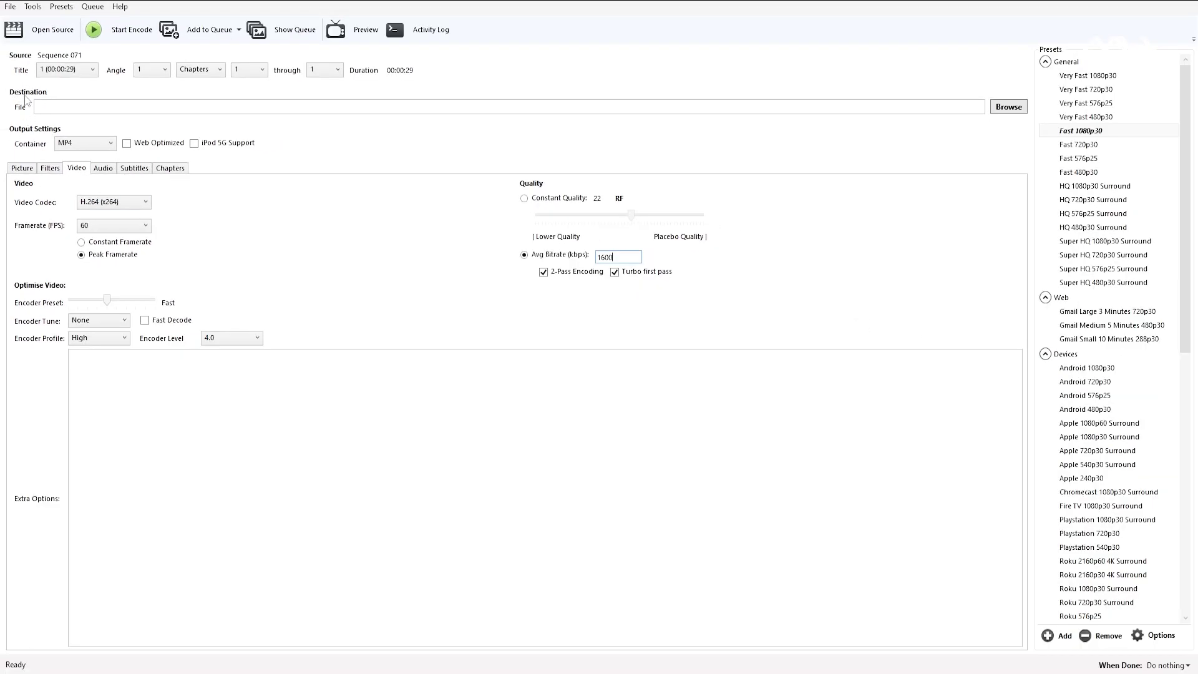
Target D:\Render\12345.mp4 as the output file and start the two-pass encode
{"action": "left_click", "coordinate": [1004, 108]}
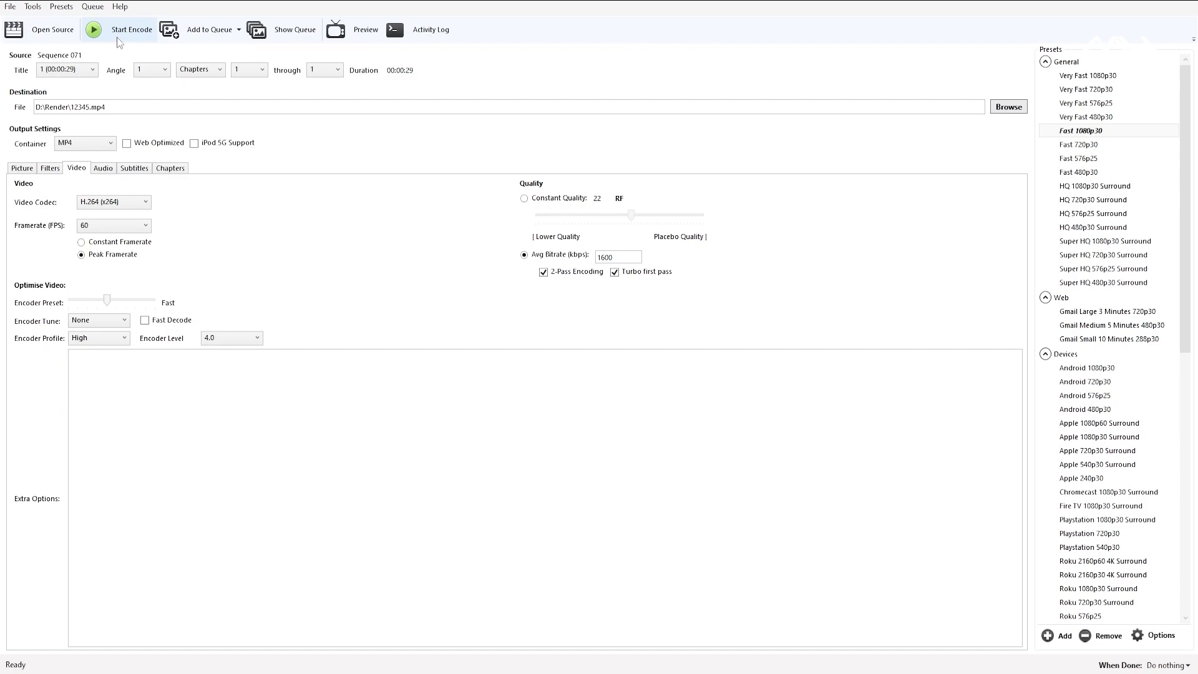
{"action": "left_click", "coordinate": [118, 36]}
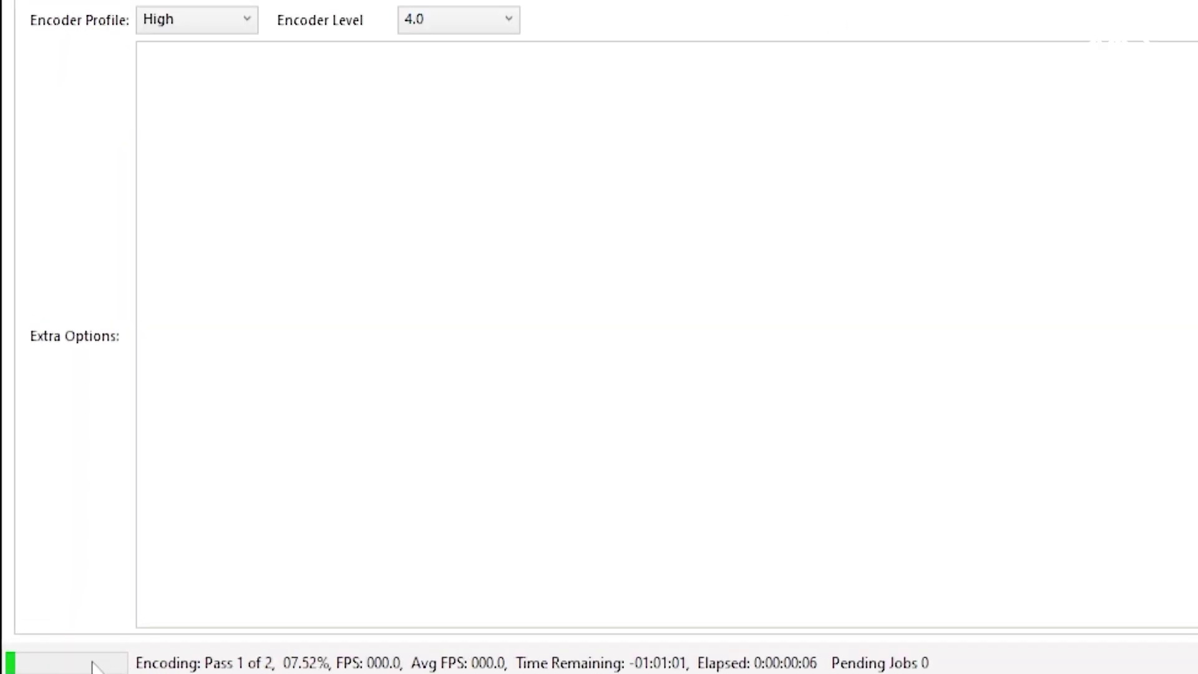
{"action": "mouse_move", "coordinate": [420, 537]}
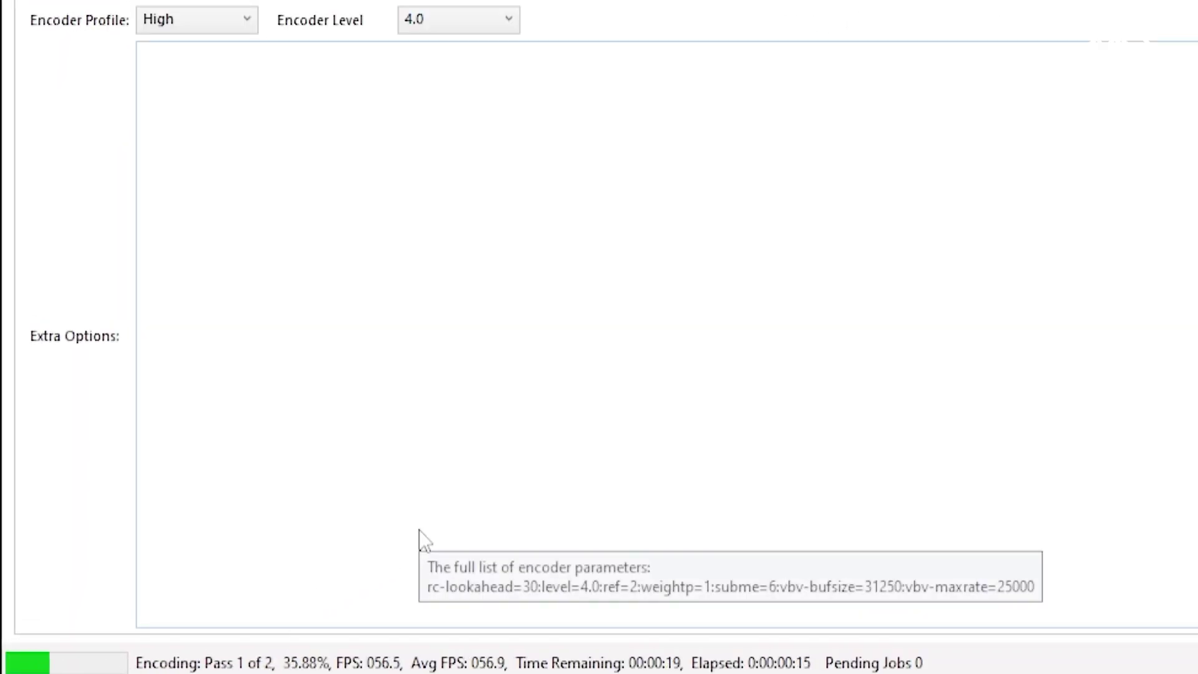